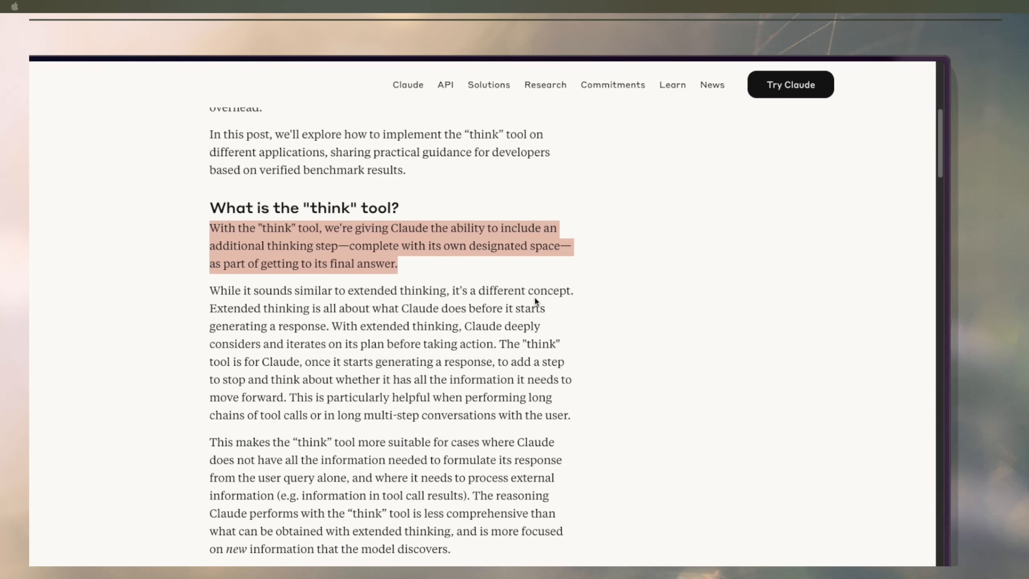
Read the "What is the 'think' tool?" section and highlight the description text in the sample tool implementation
scroll(613, 298, "down", 1)
scroll(519, 300, "down", 1)
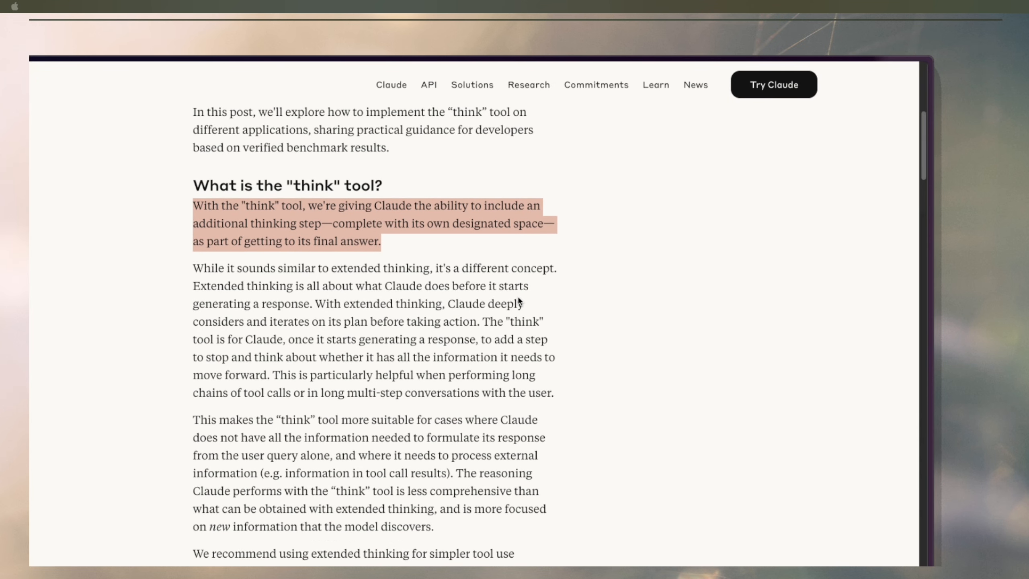
scroll(519, 300, "down", 5)
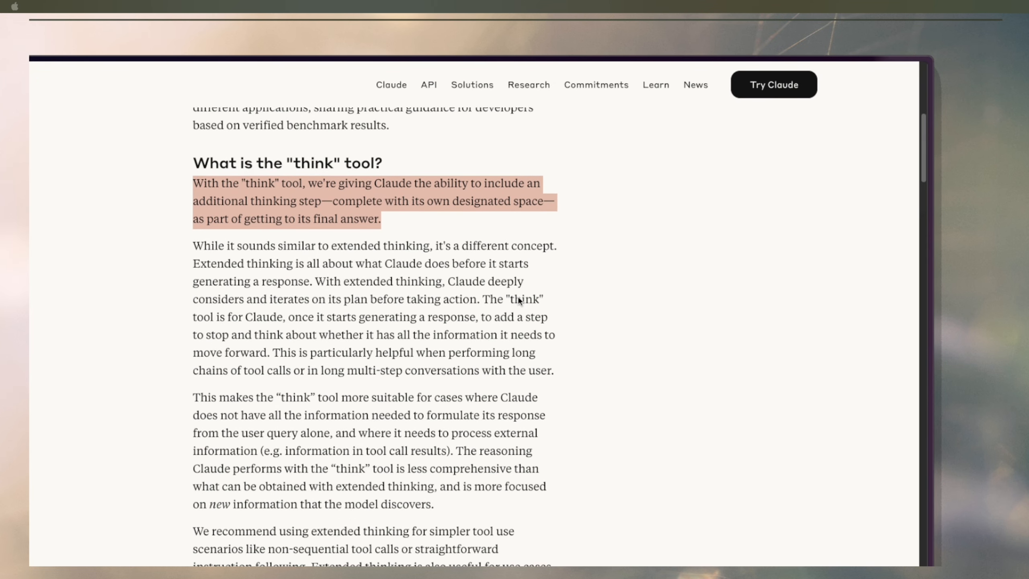
scroll(518, 300, "down", 3)
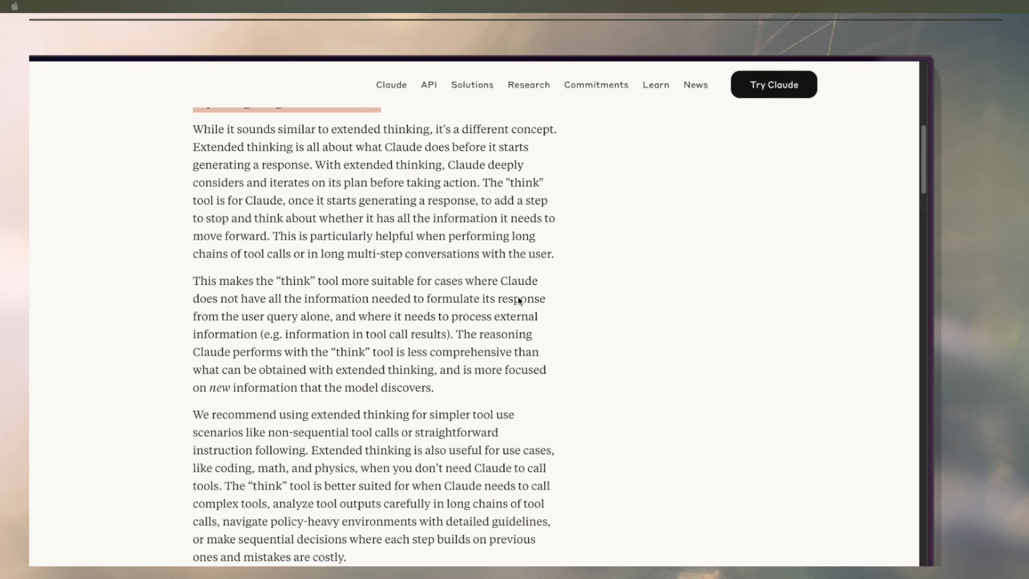
scroll(518, 300, "down", 2)
scroll(510, 311, "down", 9)
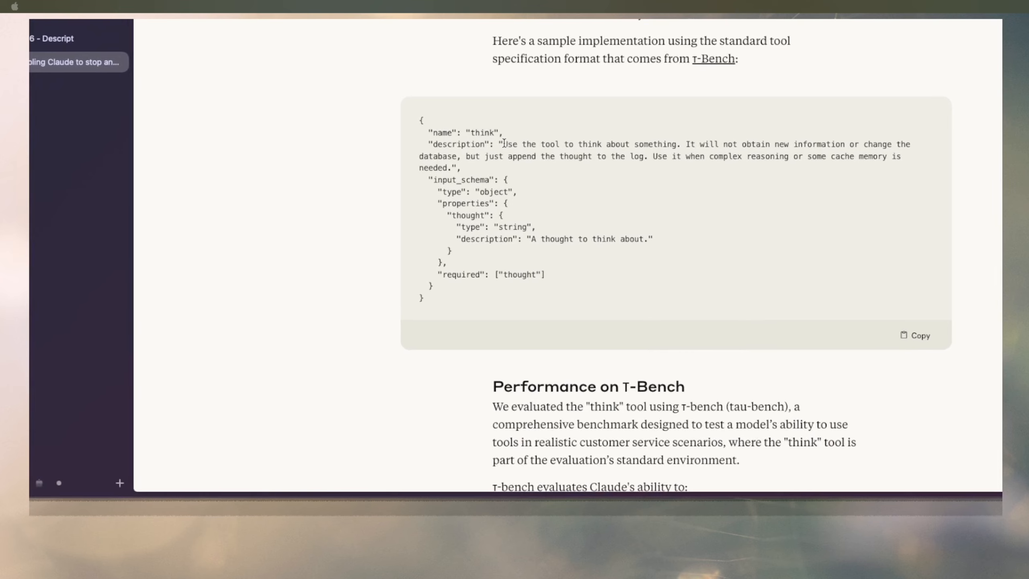
left_click_drag(511, 145, 864, 166)
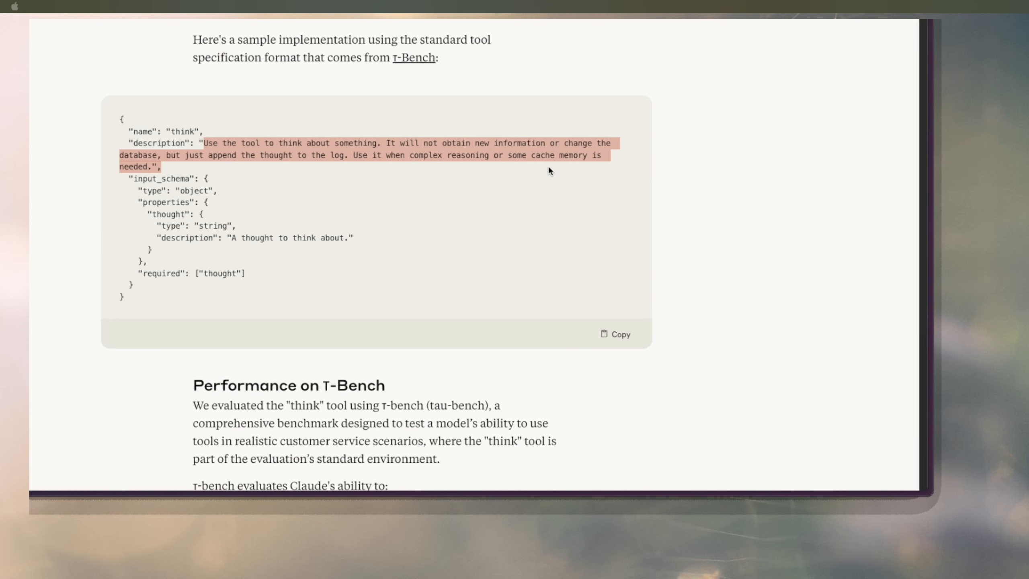
Review the τ-Bench evaluation section, covering the tested abilities, the pass^k metric and the compared configurations
scroll(450, 175, "down", 1)
scroll(447, 174, "down", 1)
scroll(515, 176, "down", 5)
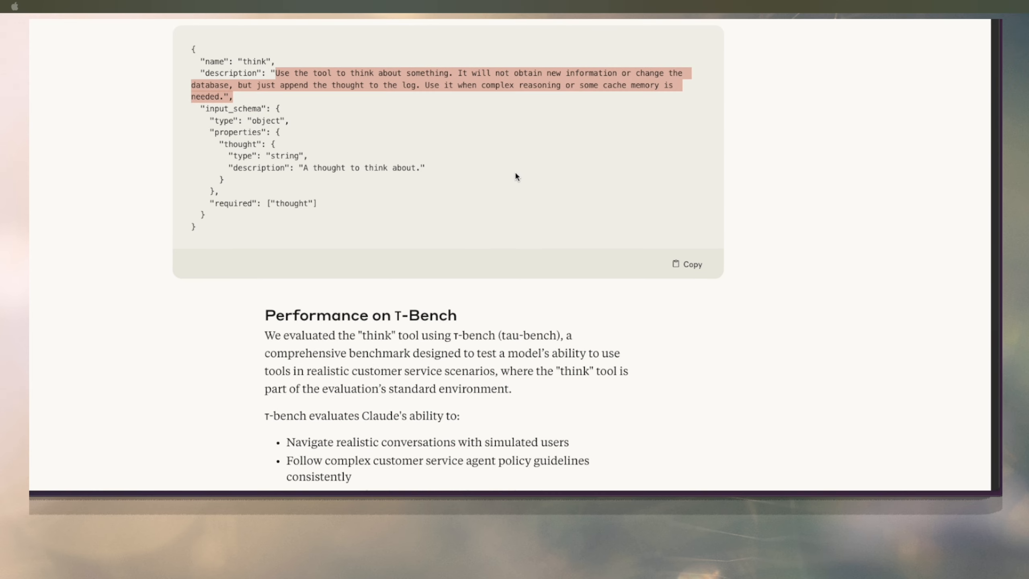
scroll(515, 176, "down", 7)
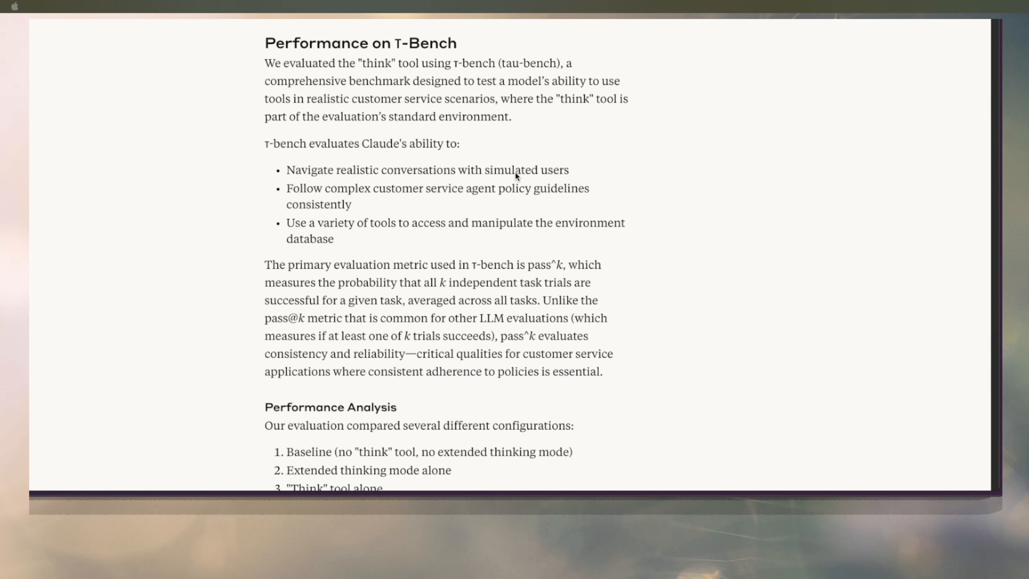
scroll(516, 177, "down", 1)
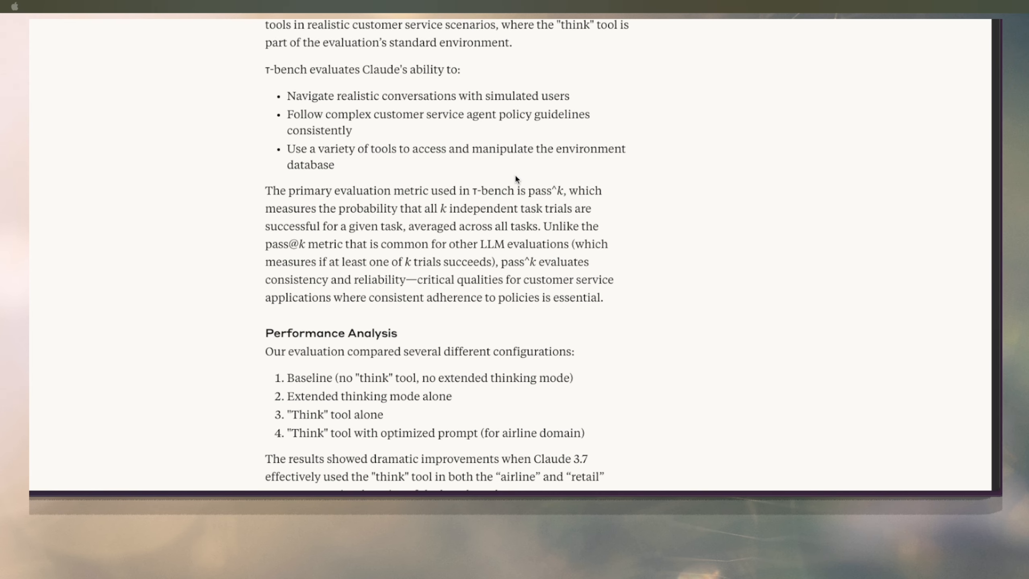
scroll(514, 190, "down", 1)
scroll(503, 233, "down", 6)
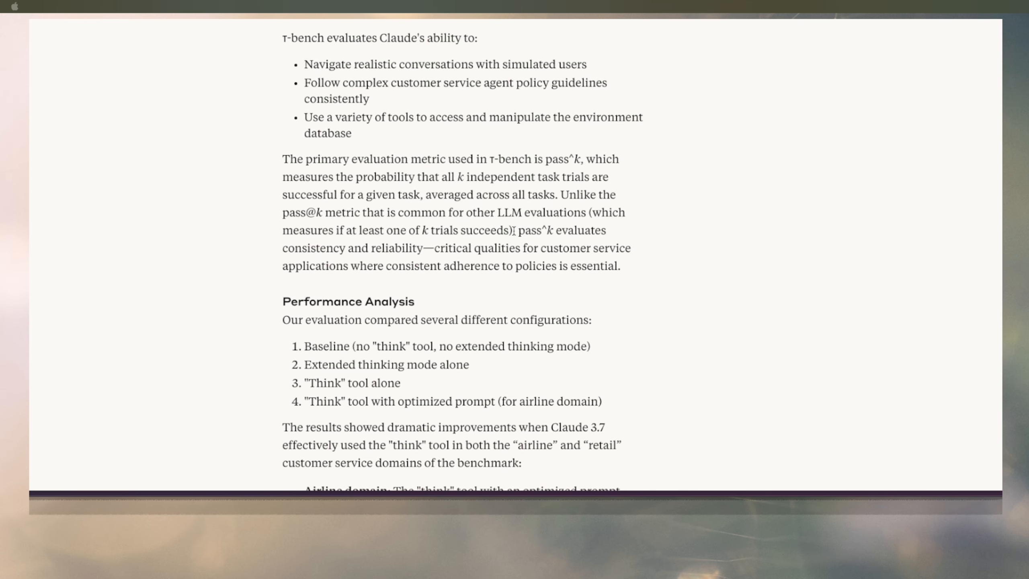
Examine the airline domain chart and score table, the optimized prompt example and the comparison of the approaches
scroll(515, 234, "down", 10)
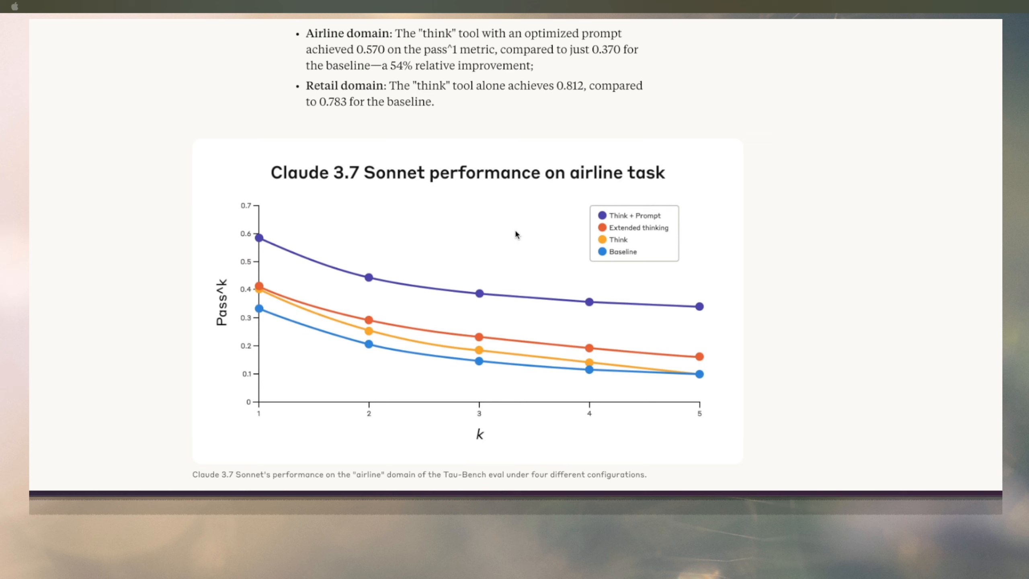
scroll(516, 232, "down", 2)
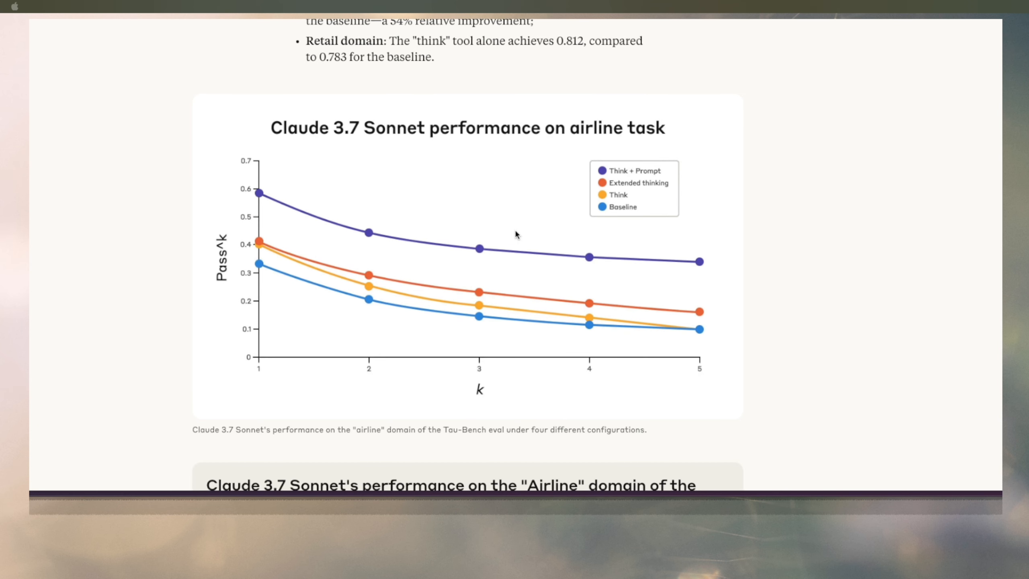
scroll(516, 232, "down", 9)
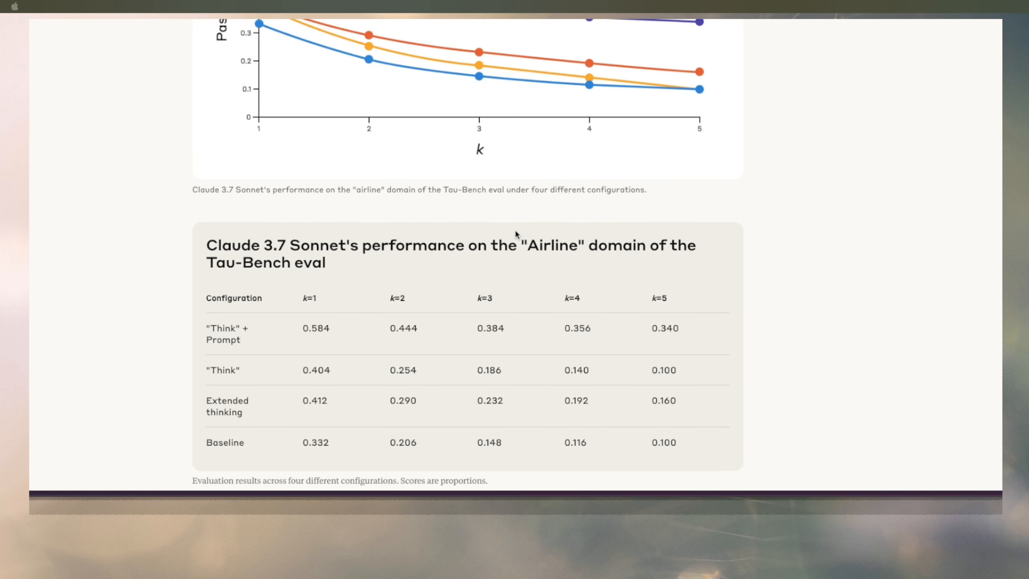
scroll(516, 232, "down", 2)
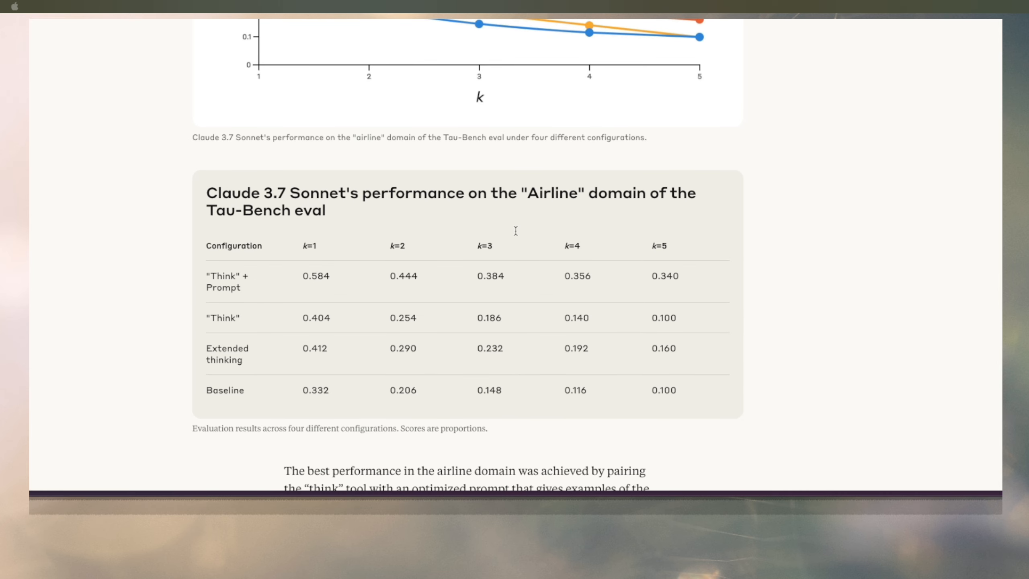
scroll(515, 230, "down", 4)
scroll(515, 232, "down", 5)
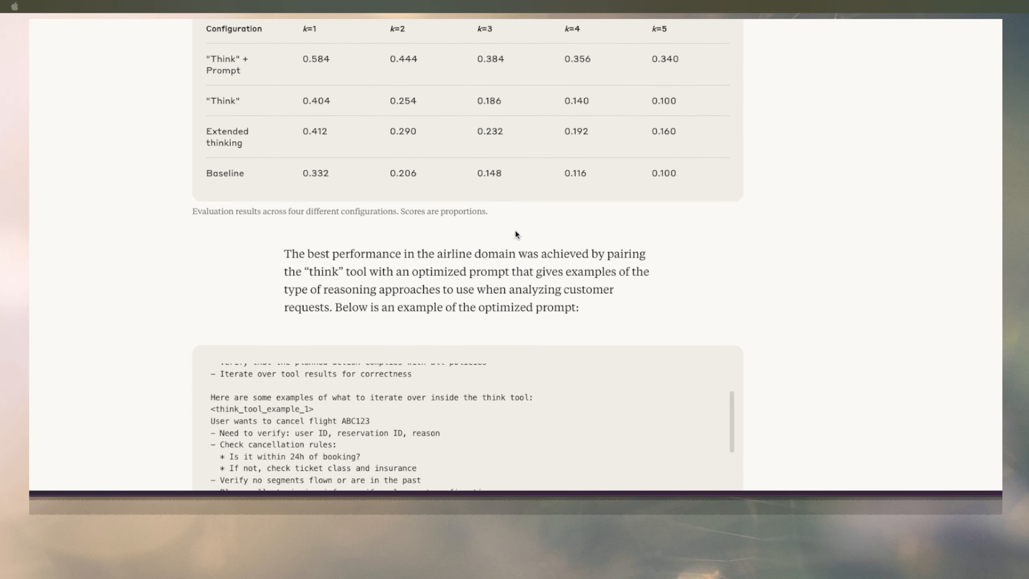
scroll(515, 234, "down", 3)
scroll(516, 231, "down", 10)
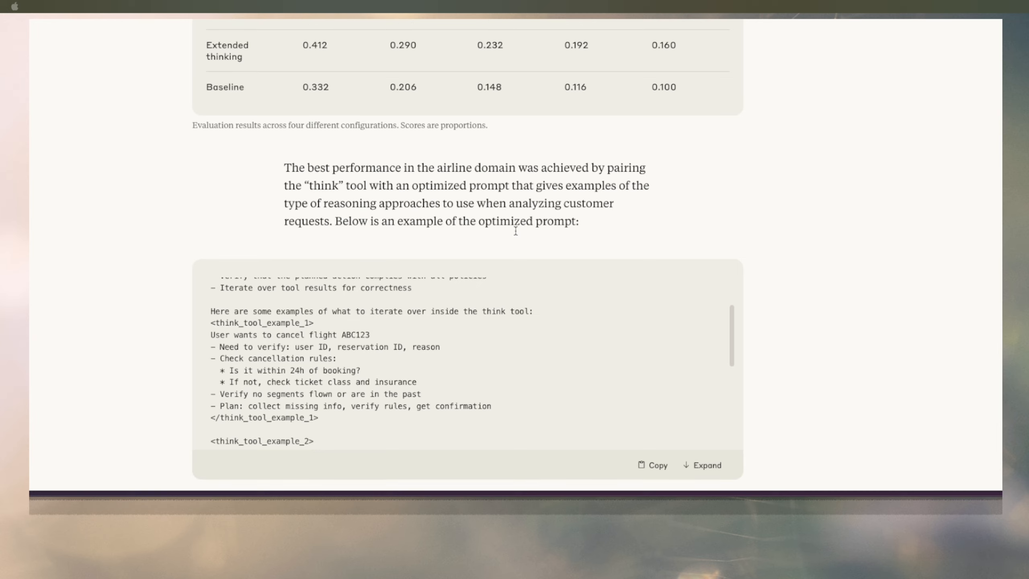
scroll(516, 231, "down", 8)
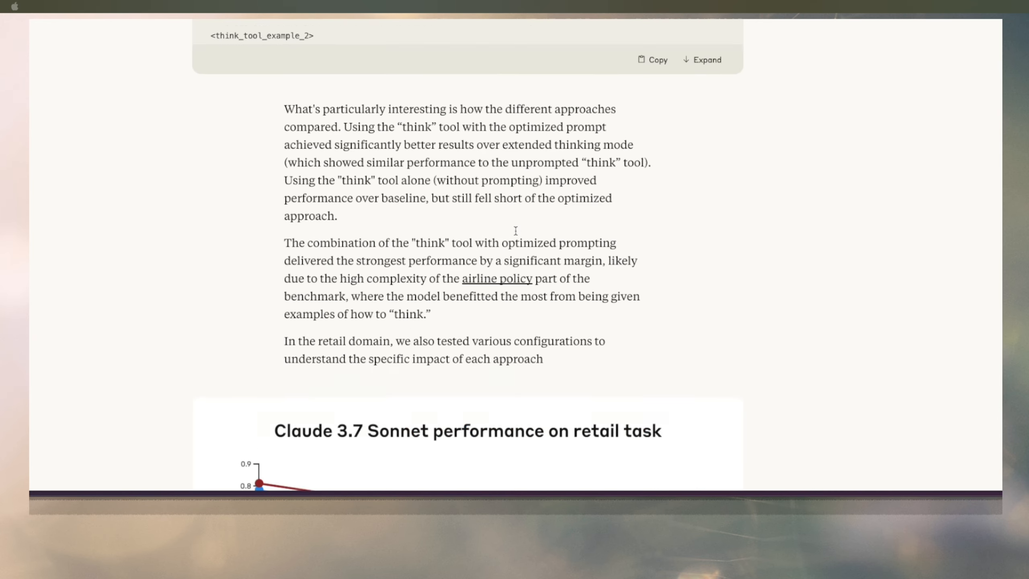
Examine the retail domain chart and score table, and the beginning of the key insights from the τ-Bench analysis
scroll(516, 231, "down", 1)
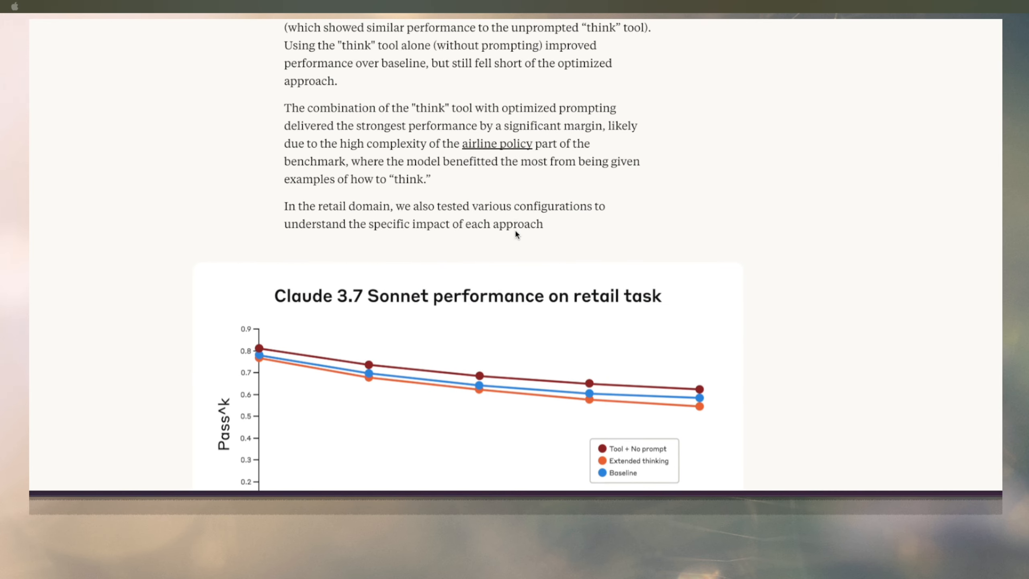
scroll(515, 232, "down", 2)
scroll(516, 232, "down", 3)
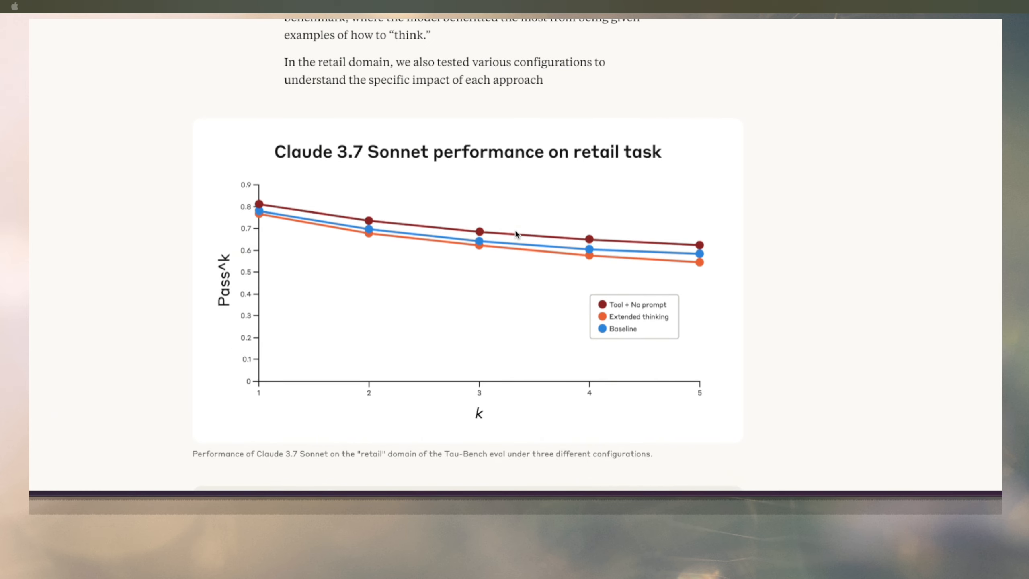
scroll(517, 235, "down", 2)
scroll(516, 234, "down", 2)
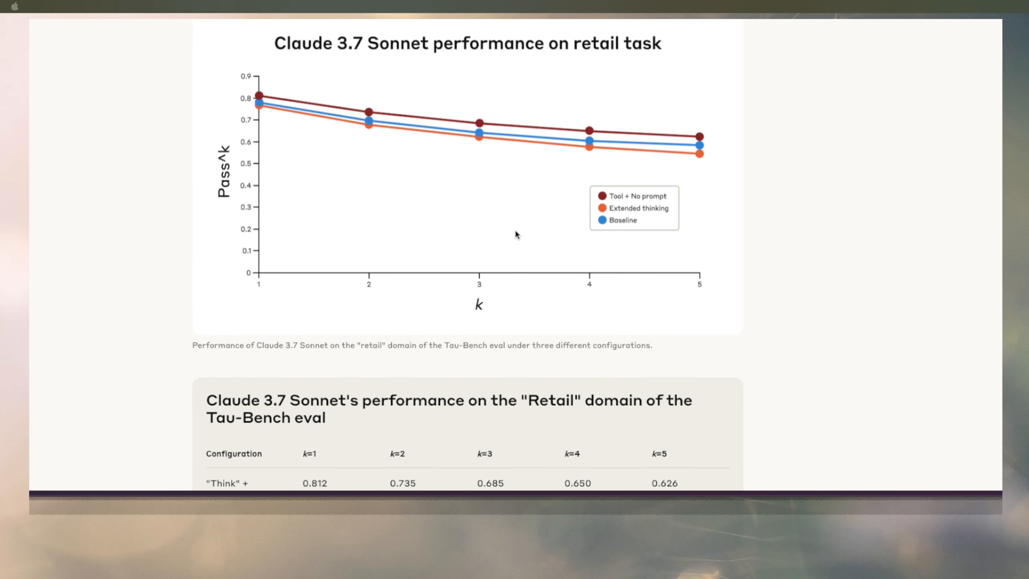
scroll(516, 234, "down", 2)
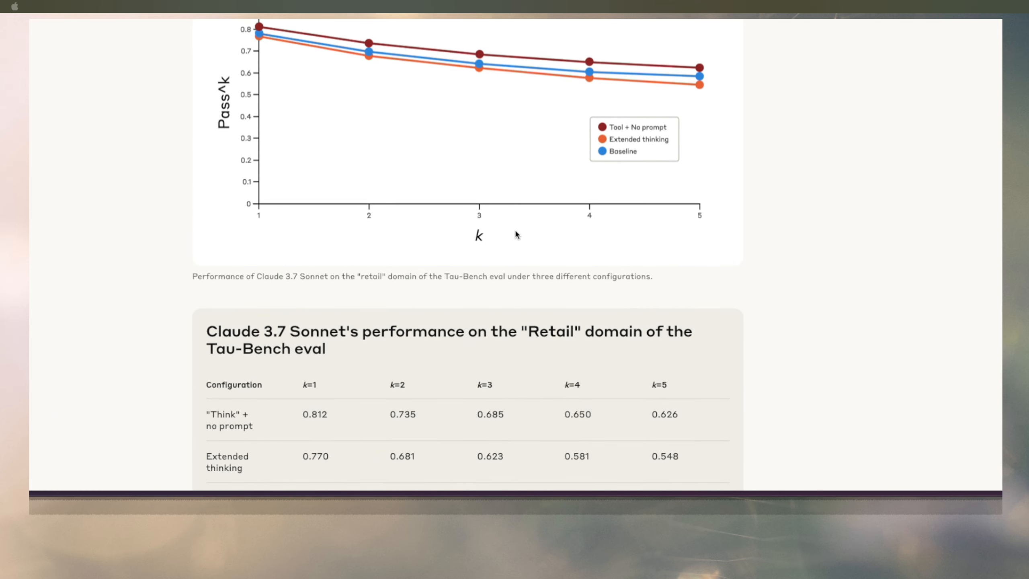
scroll(516, 234, "down", 3)
scroll(515, 231, "down", 3)
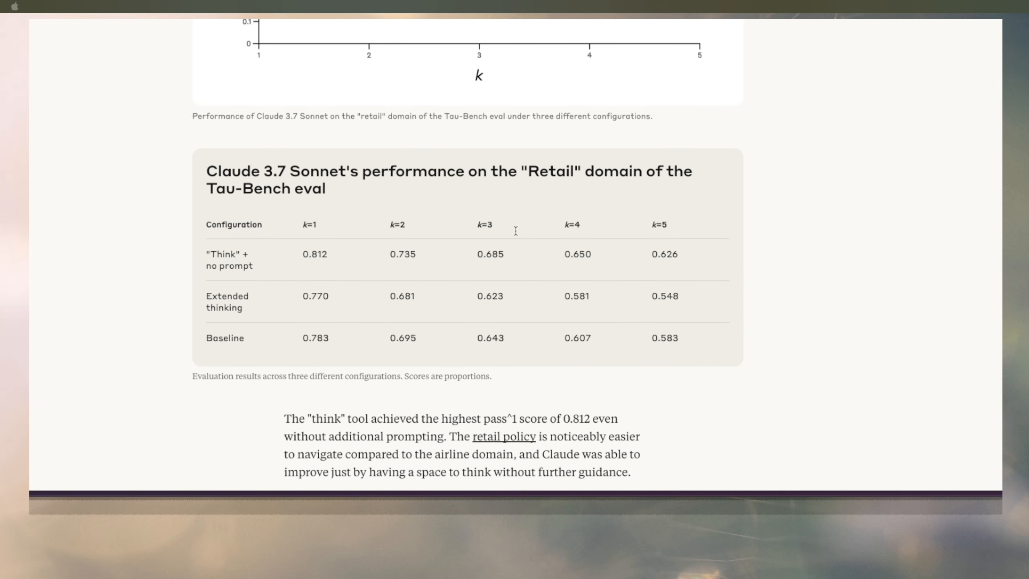
scroll(516, 235, "down", 3)
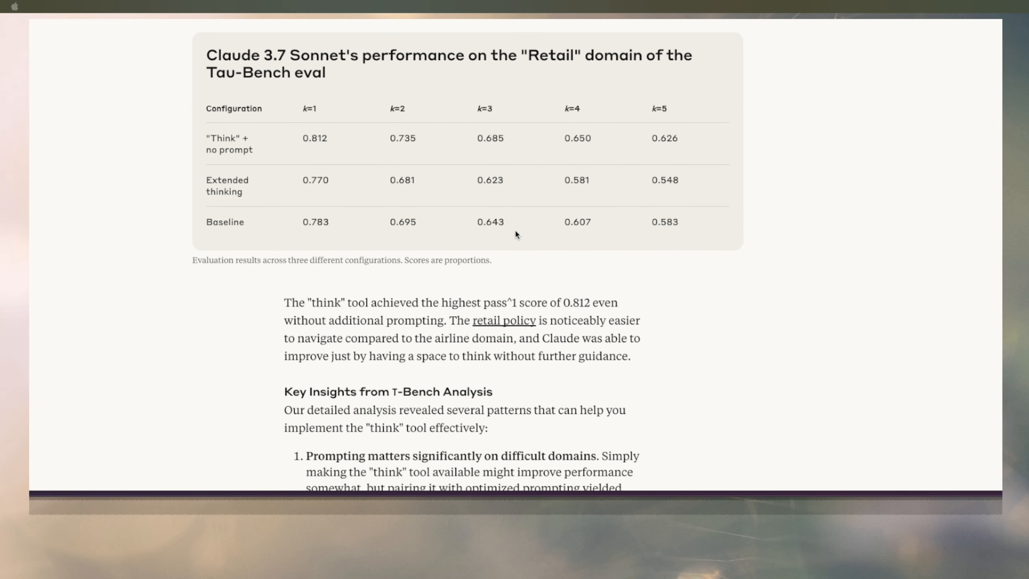
scroll(516, 234, "down", 2)
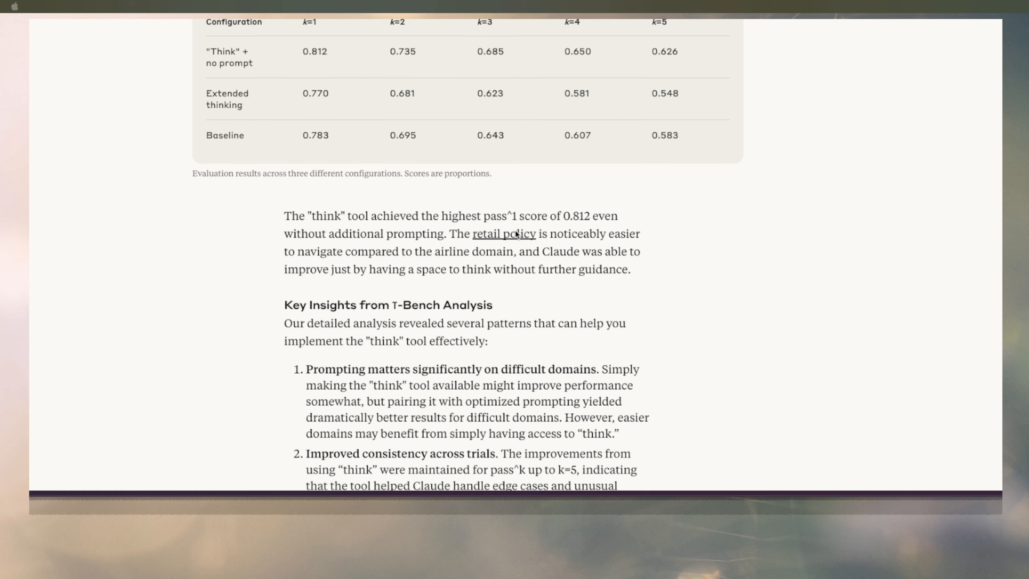
scroll(515, 234, "down", 1)
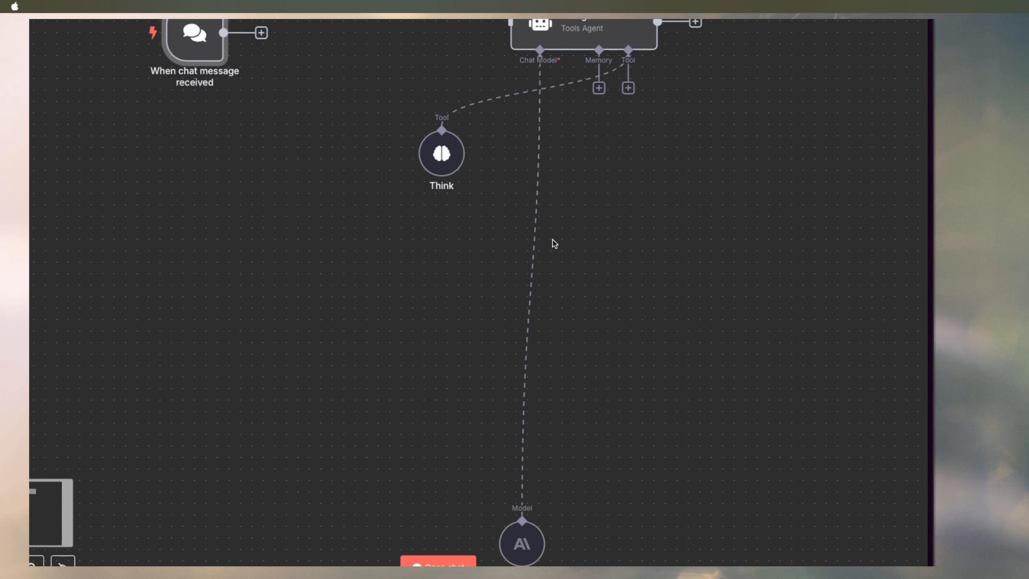
In the n8n workflow, move the Think node beneath the AI Agent's Tool connector and inspect its tool description in an enlarged text box
scroll(555, 206, "up", 4)
left_click_drag(428, 234, 621, 226)
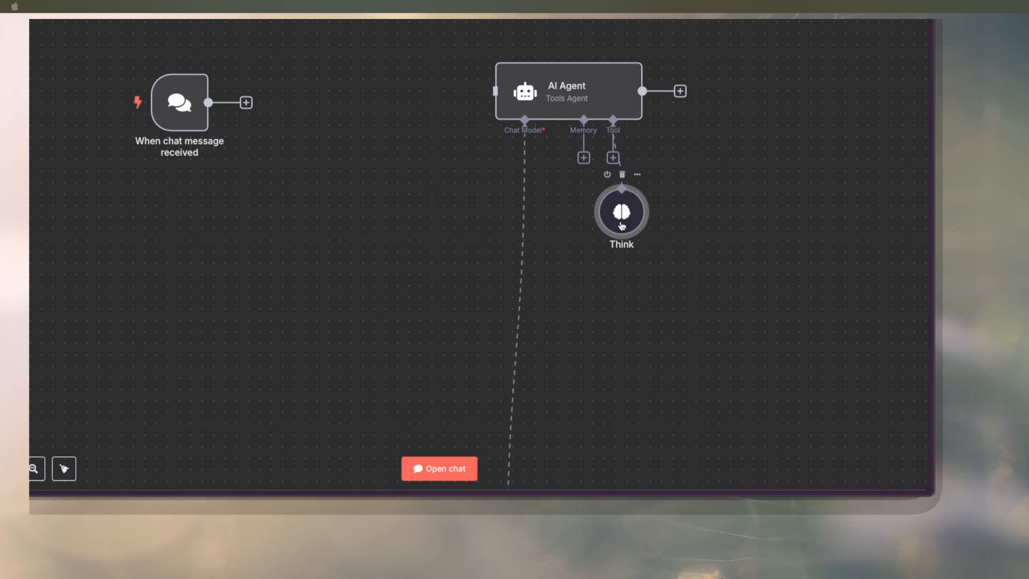
double_click(621, 224)
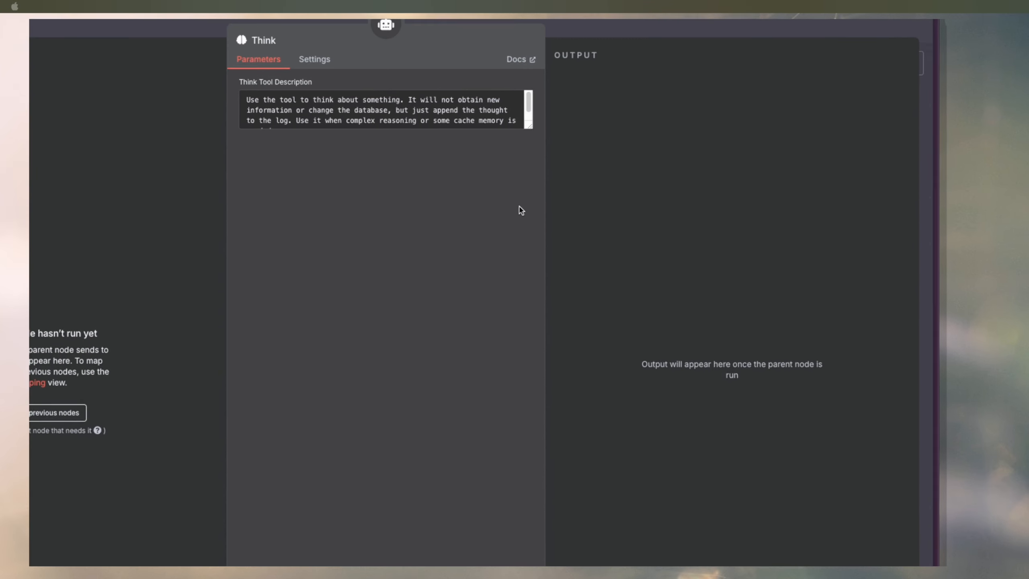
left_click_drag(525, 181, 526, 317)
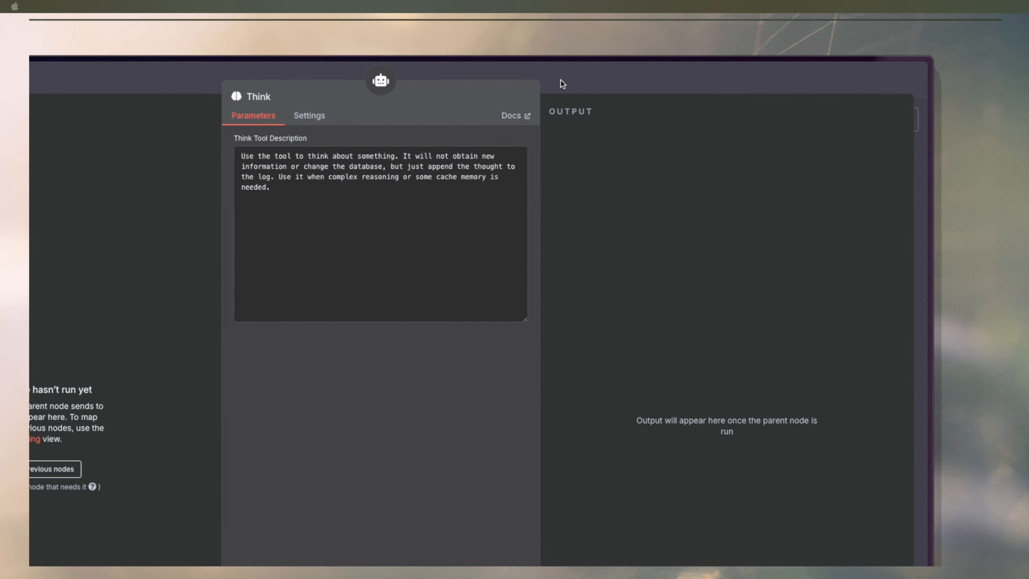
left_click(562, 83)
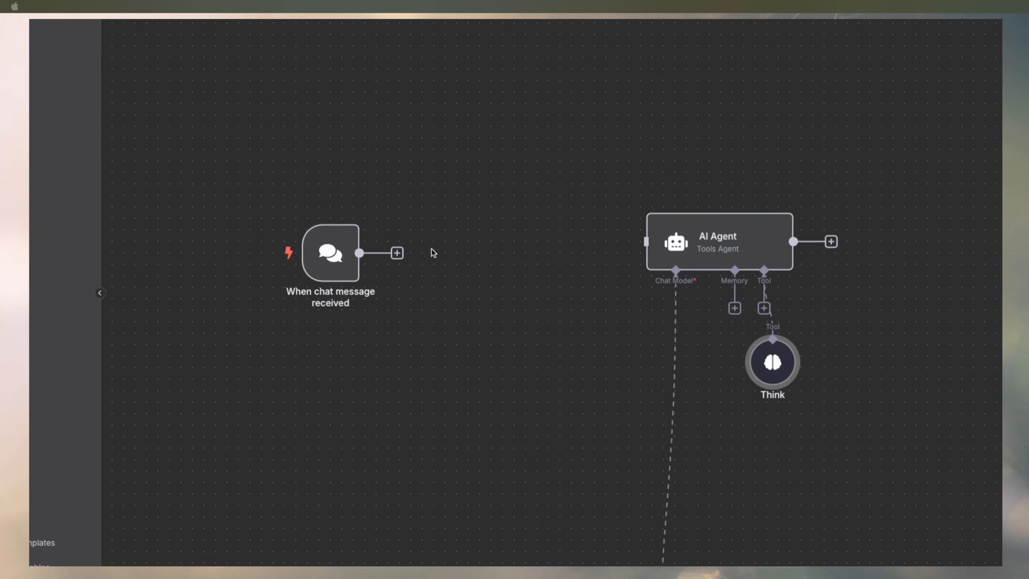
Space the AI Agent farther from the chat trigger and reposition the Anthropic Chat Model node below the agent
left_click_drag(485, 175, 377, 185)
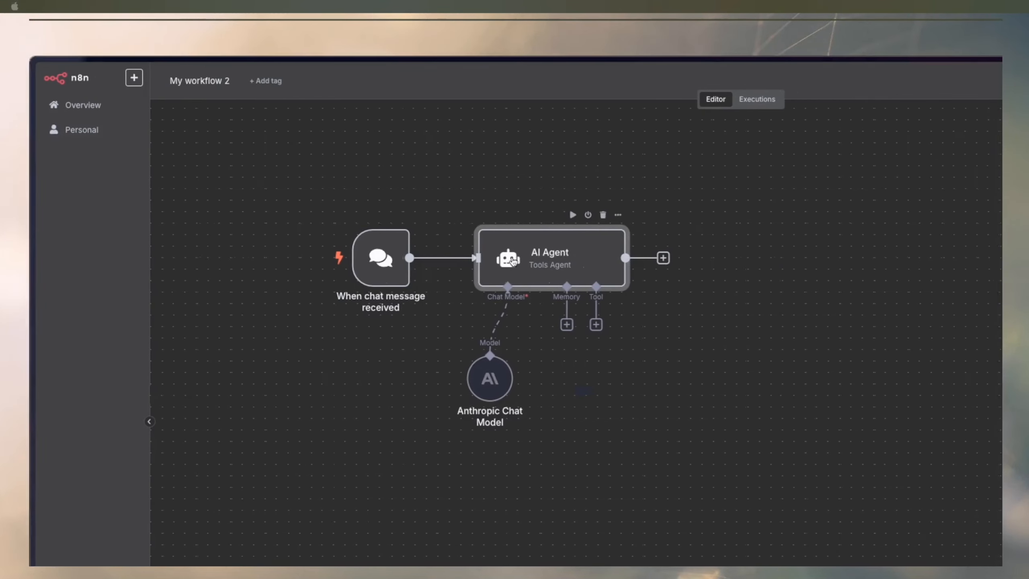
left_click_drag(563, 251, 642, 251)
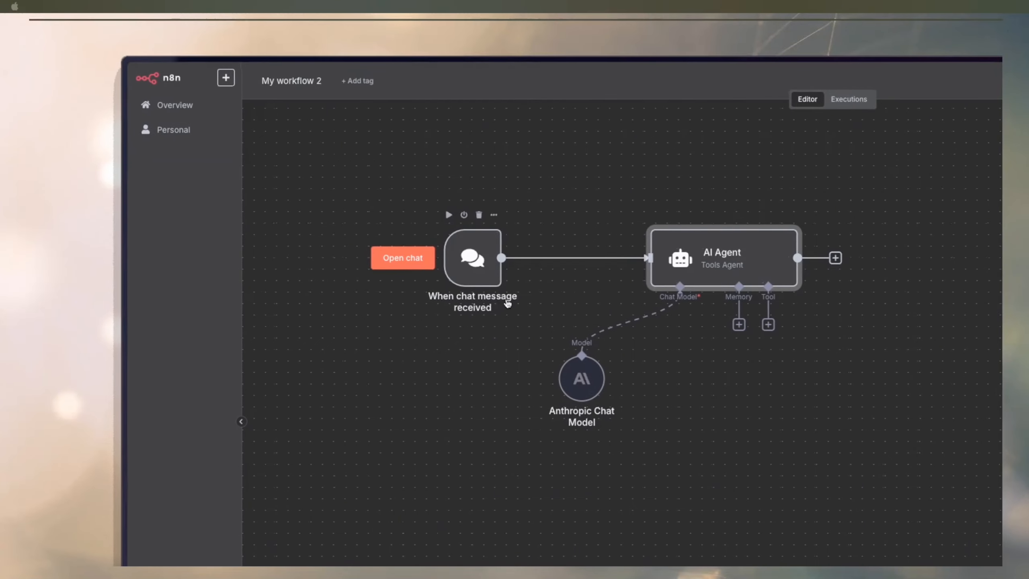
left_click_drag(581, 378, 615, 355)
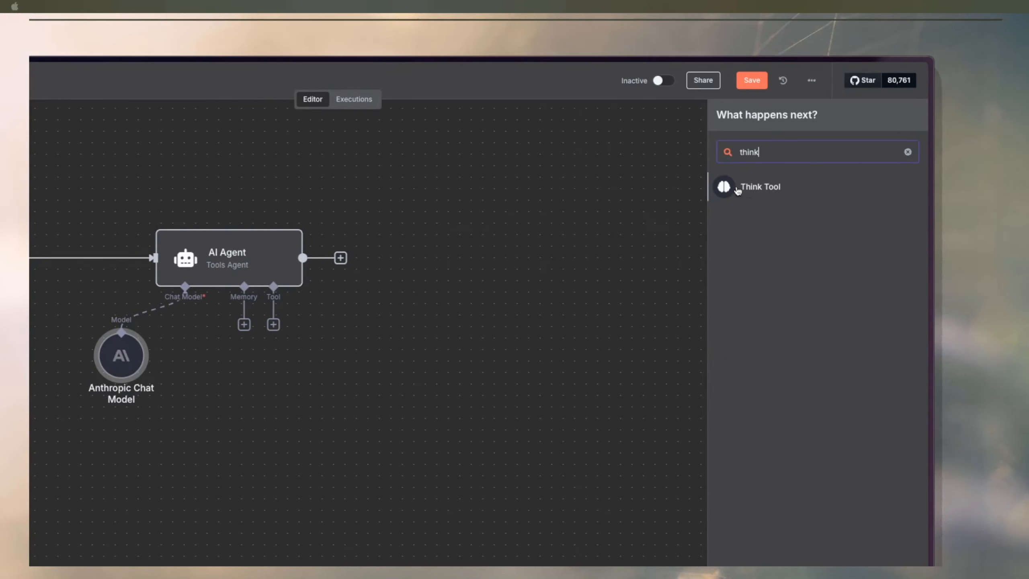
Find the Think Tool by searching for "think", add it to the canvas and connect it to the AI Agent's Tool input
key("Escape")
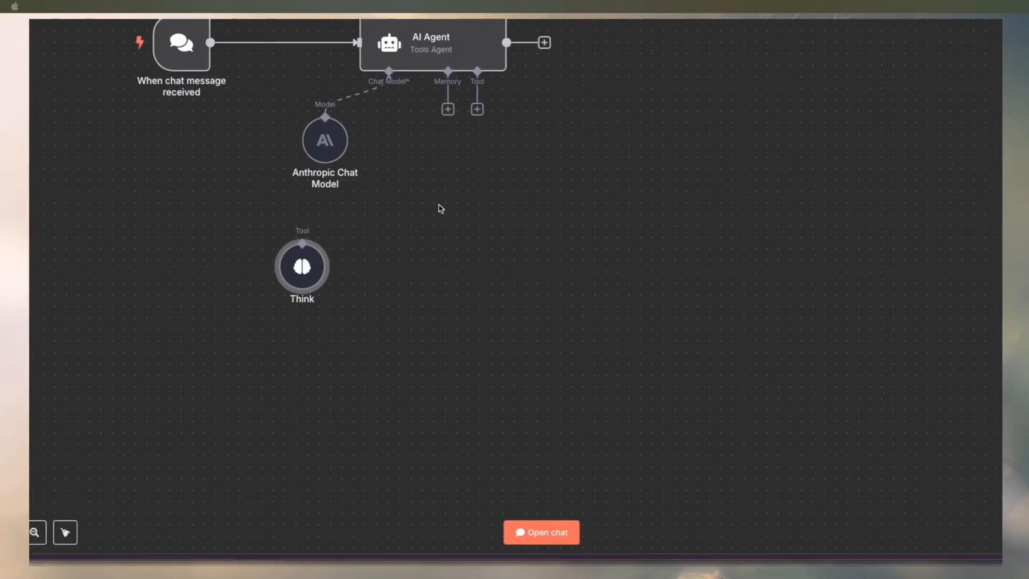
left_click_drag(472, 218, 657, 126)
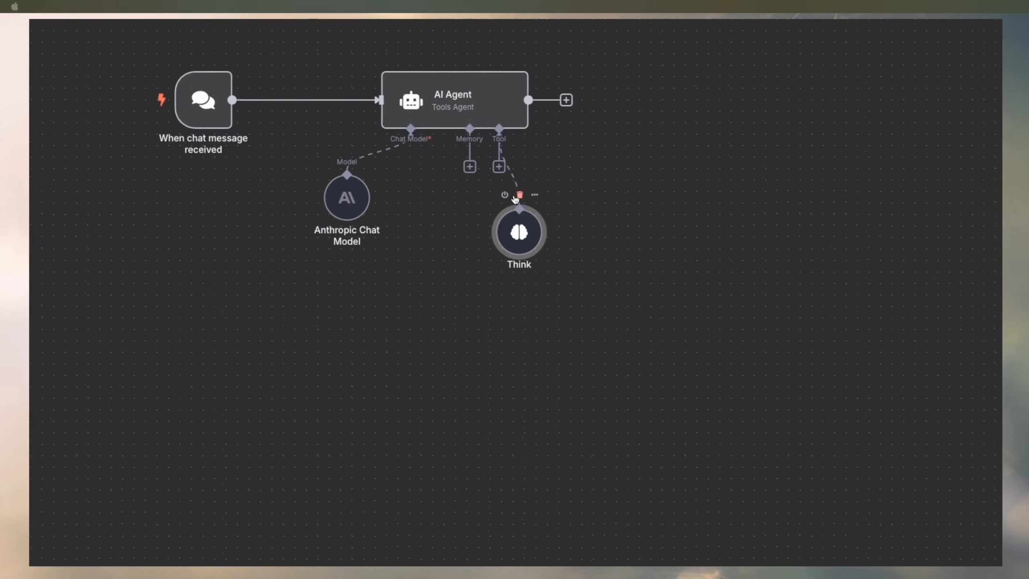
Open the Think node's parameters and highlight the beginning of its Think Tool Description
double_click(520, 245)
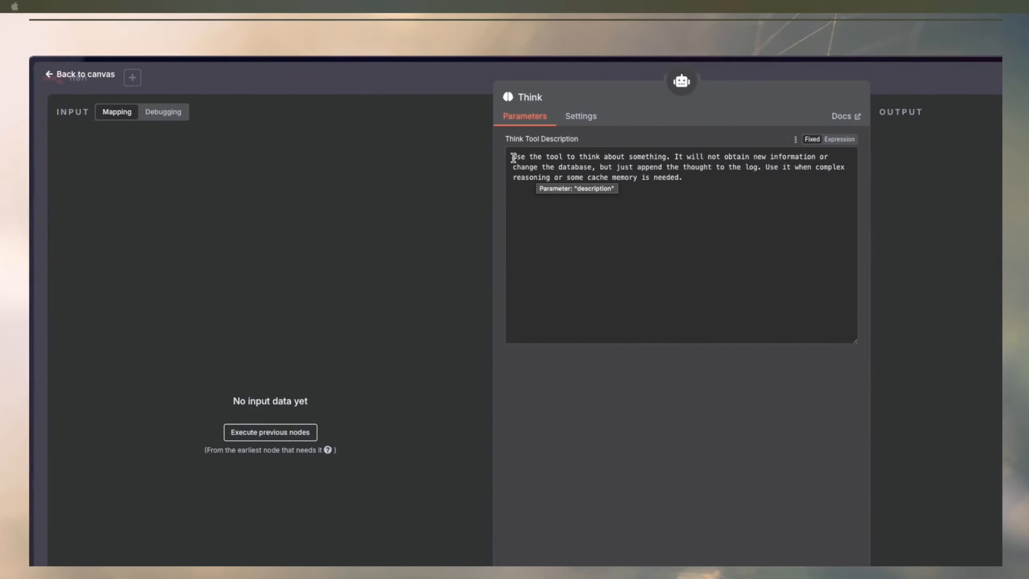
left_click_drag(513, 157, 468, 162)
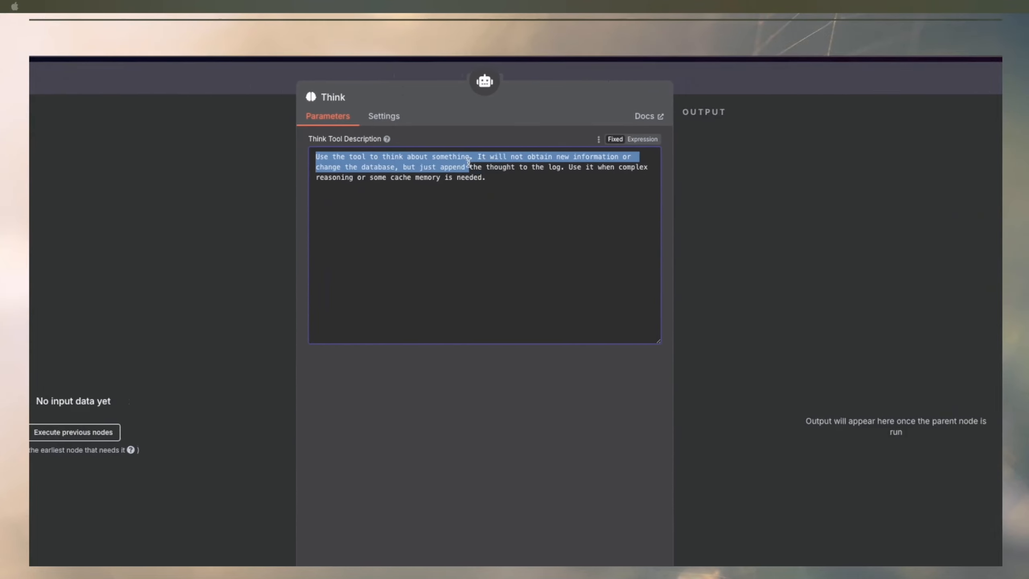
Close the Think node's parameters and adjust the Think node's position below the AI Agent's Tool connector
left_click(516, 186)
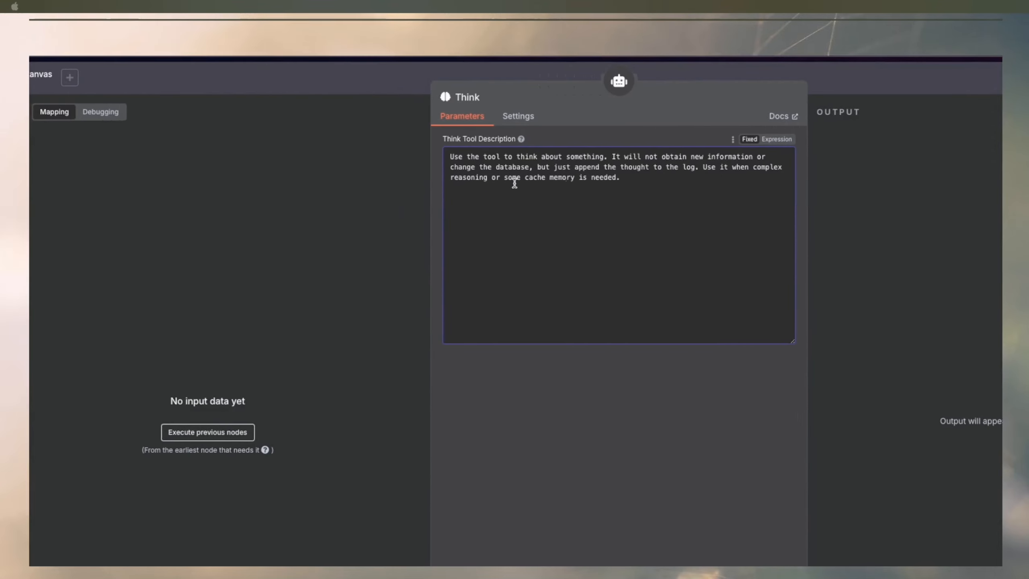
left_click(536, 74)
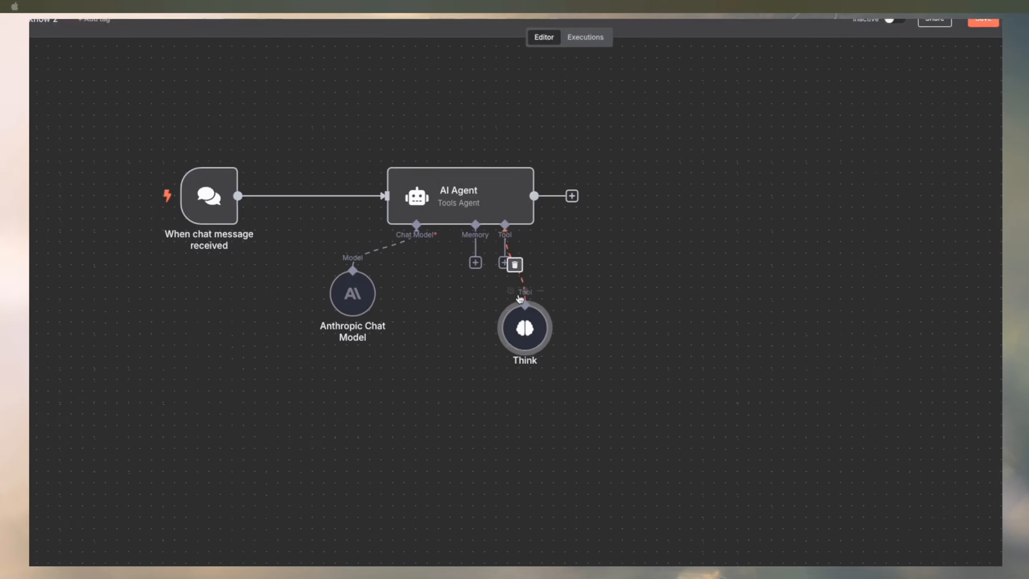
mouse_move(518, 190)
left_mouse_down()
mouse_move(504, 186)
mouse_move(517, 180)
left_mouse_up()
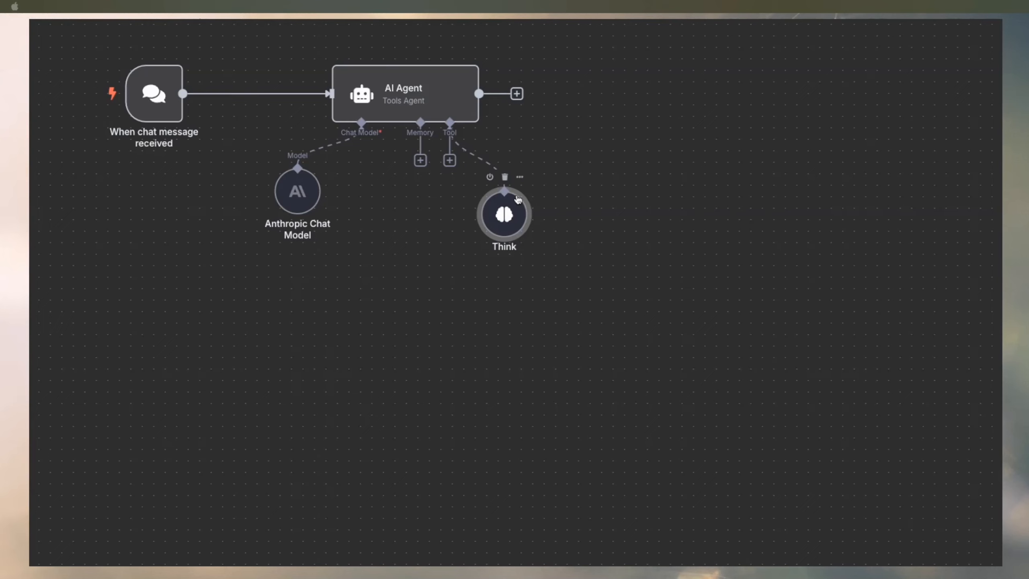
left_click_drag(517, 197, 505, 197)
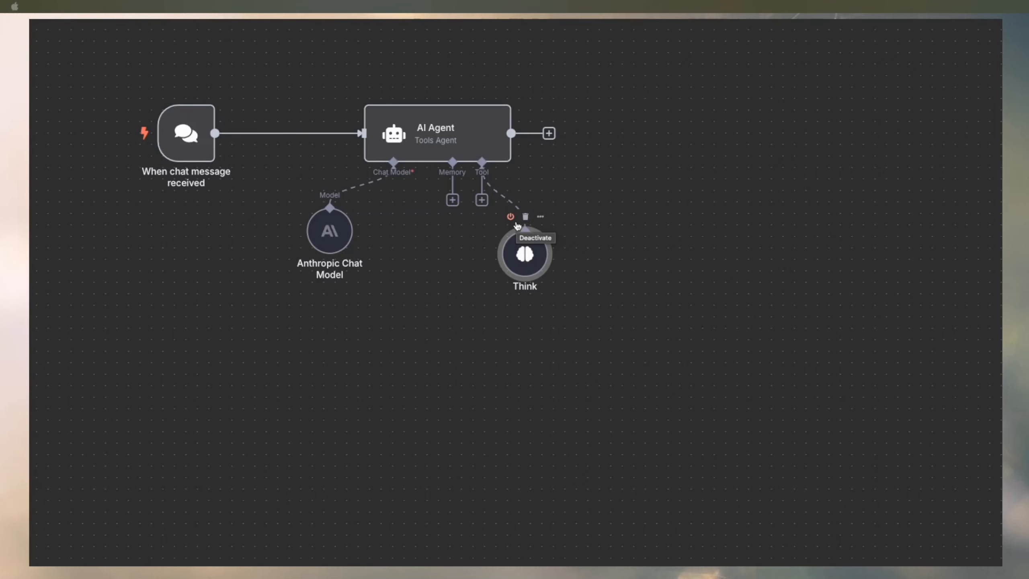
left_click_drag(519, 243, 530, 208)
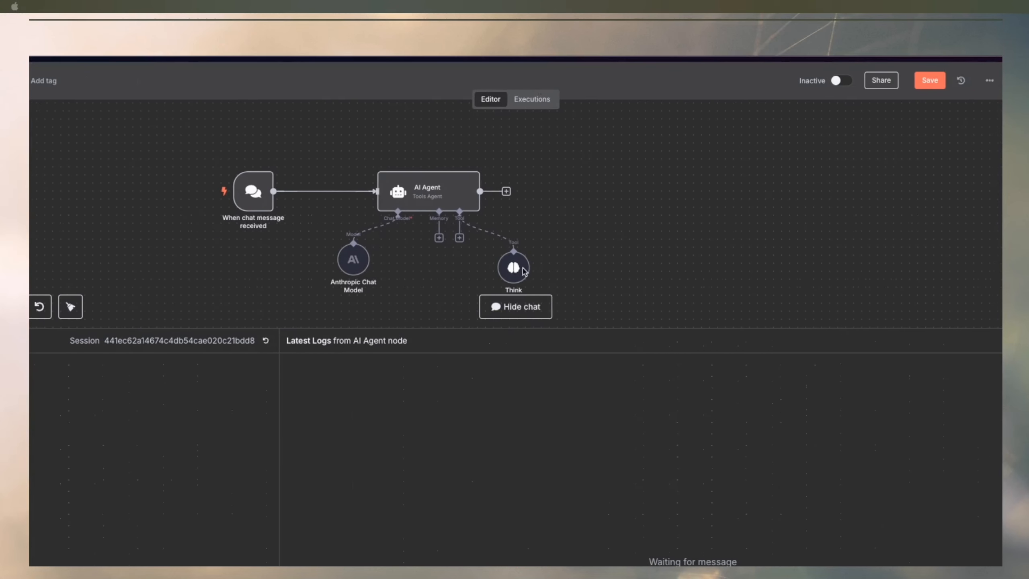
Send the simple test question "what is 1+1" to the AI Agent in the workflow chat
scroll(516, 272, "down", 1)
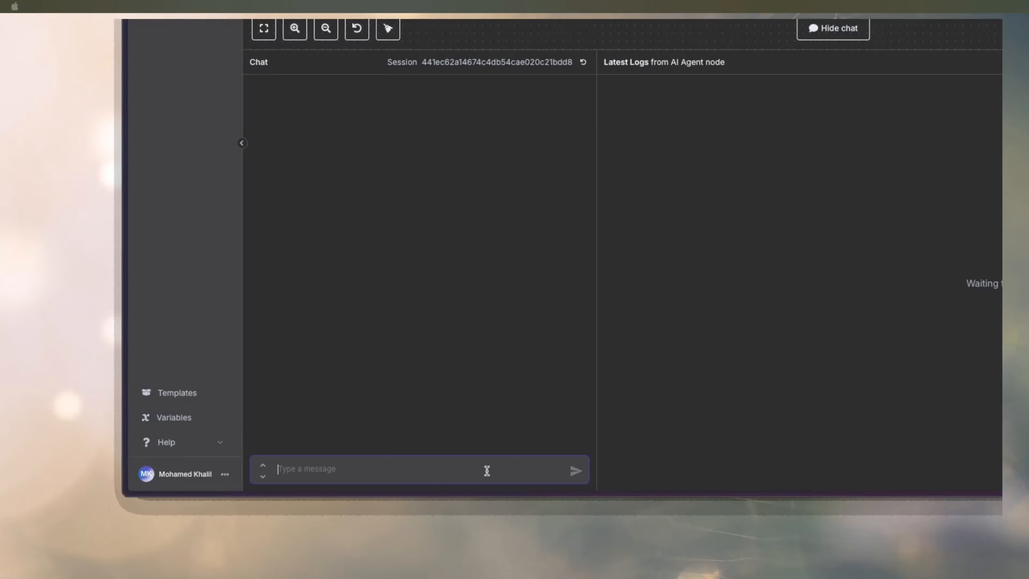
type("what is 1+1")
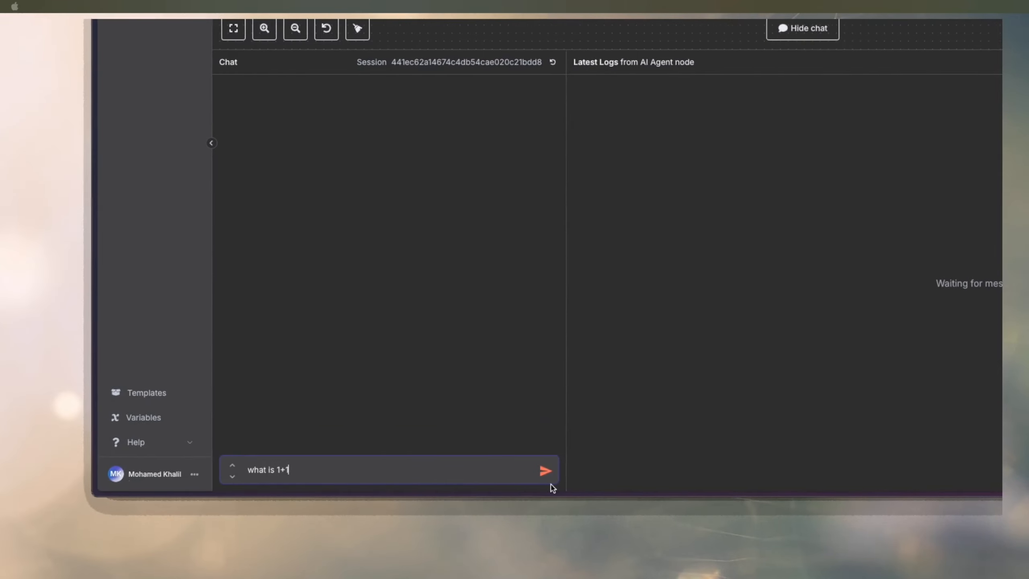
left_click(515, 471)
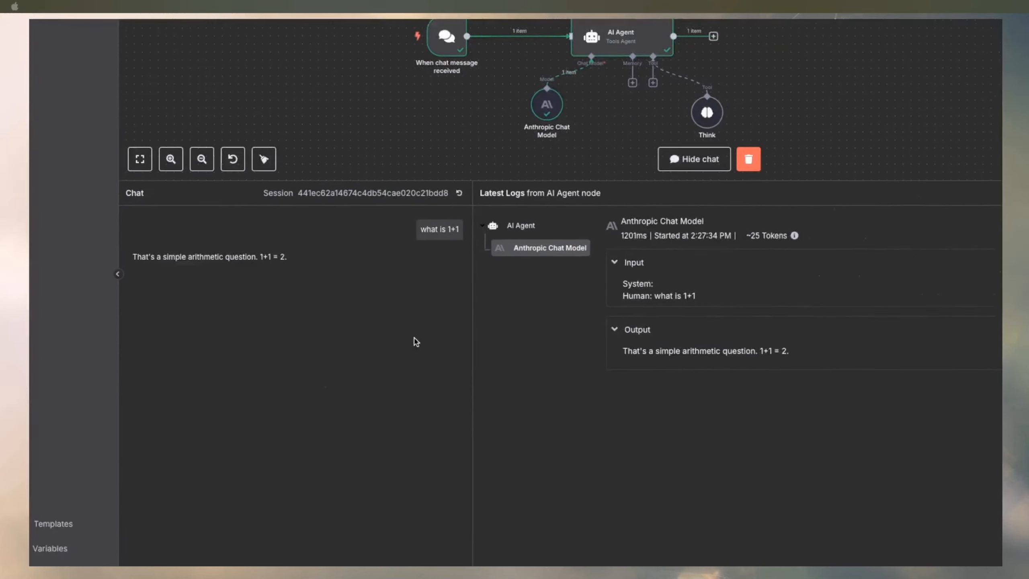
Send the ambiguous question "what is 1+#" to the AI Agent to prompt more complex reasoning
left_click(439, 468)
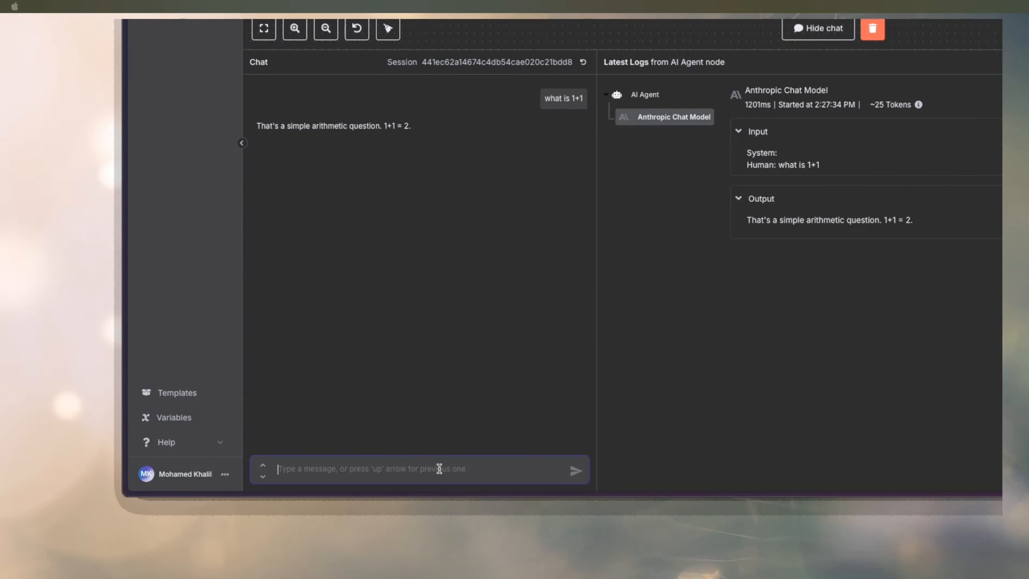
type("what is")
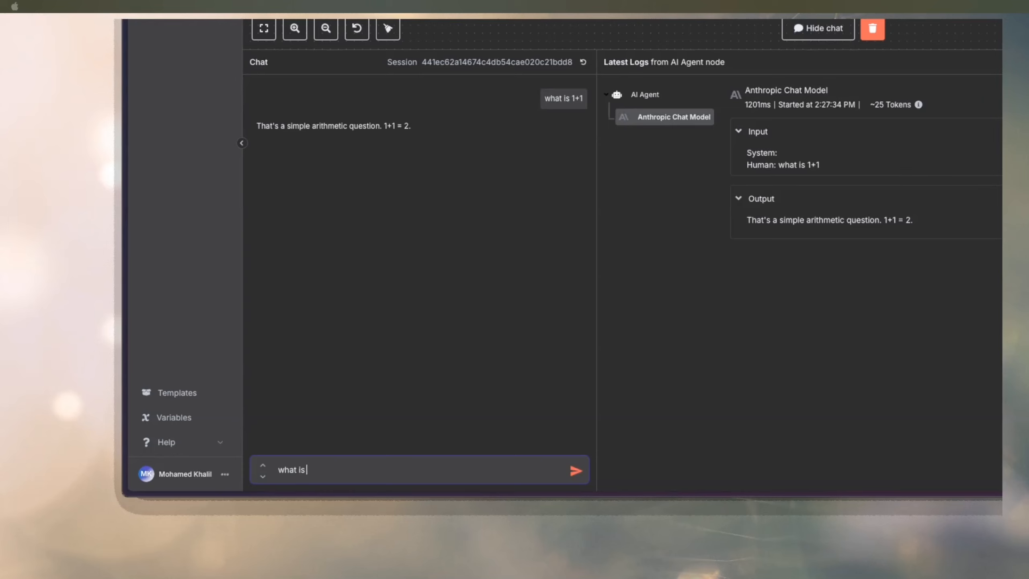
type(" 1+#")
key("Return")
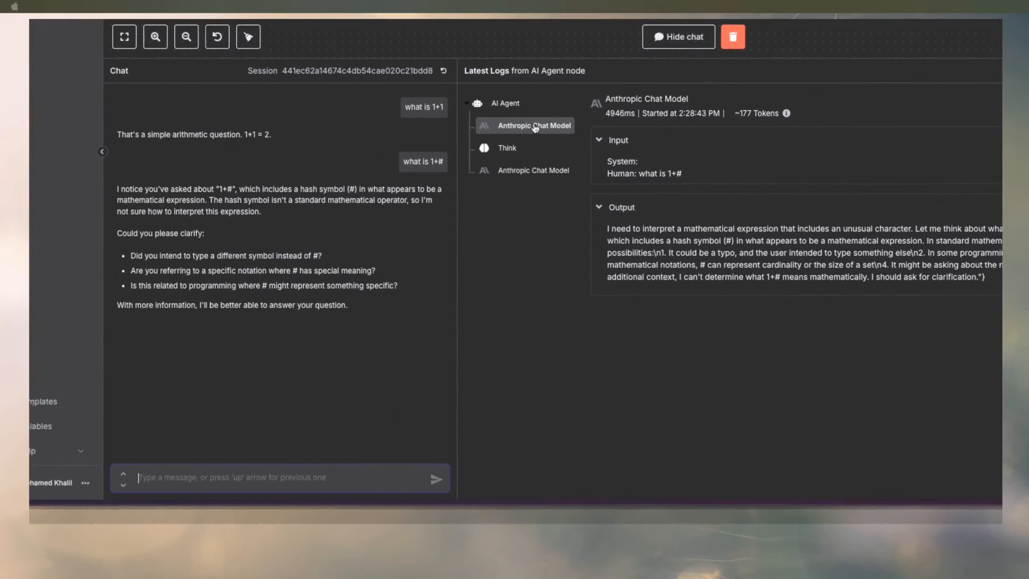
Examine the Think entry in the AI Agent's logs, highlighting its input query and checking its output response
left_click(506, 147)
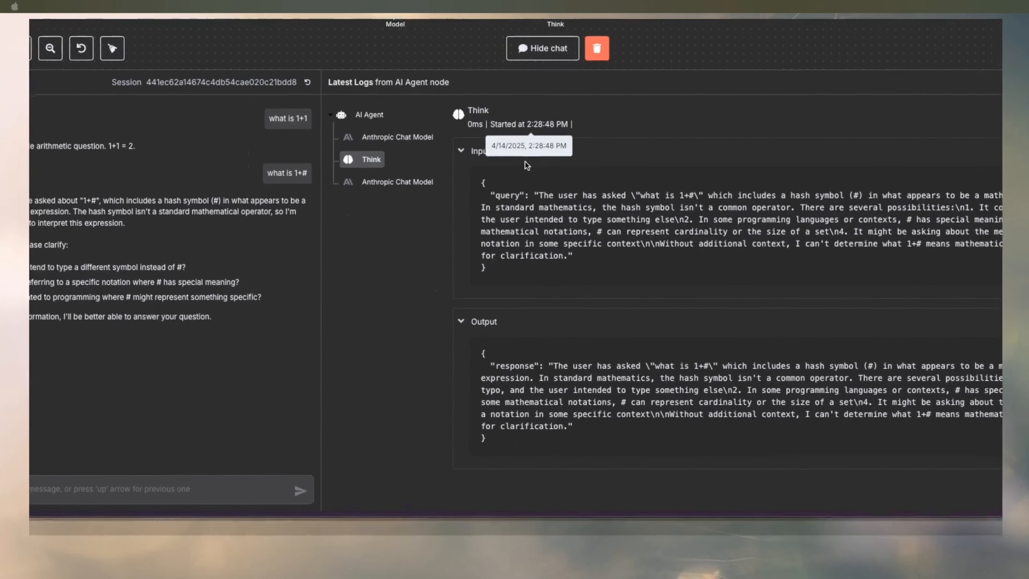
double_click(527, 179)
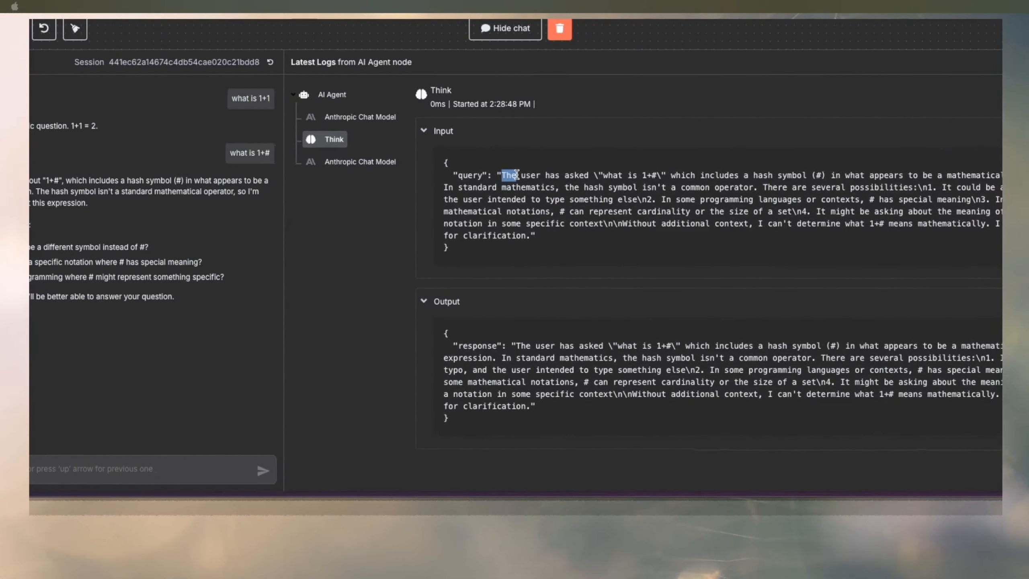
left_click_drag(517, 174, 591, 179)
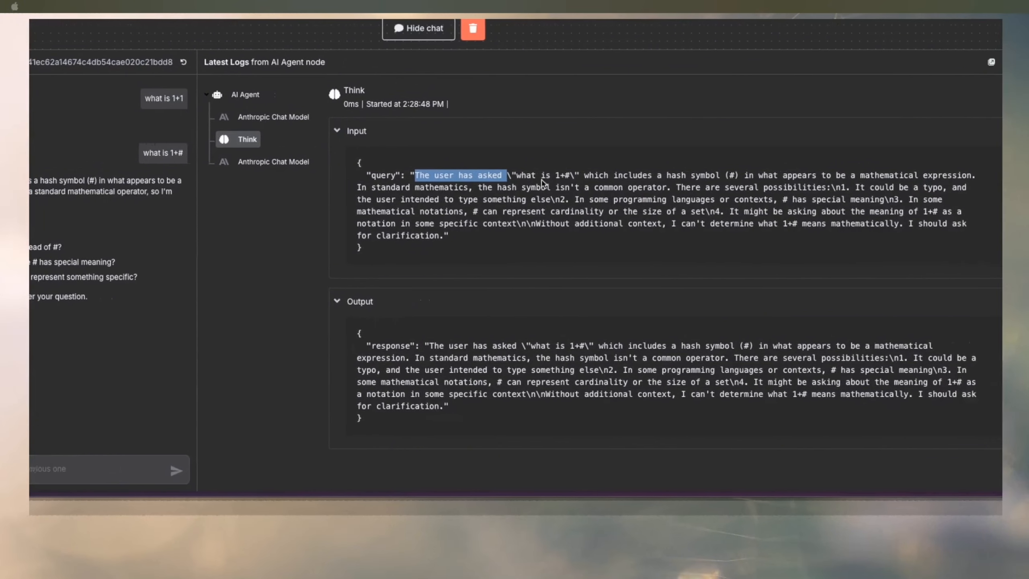
left_click(630, 177)
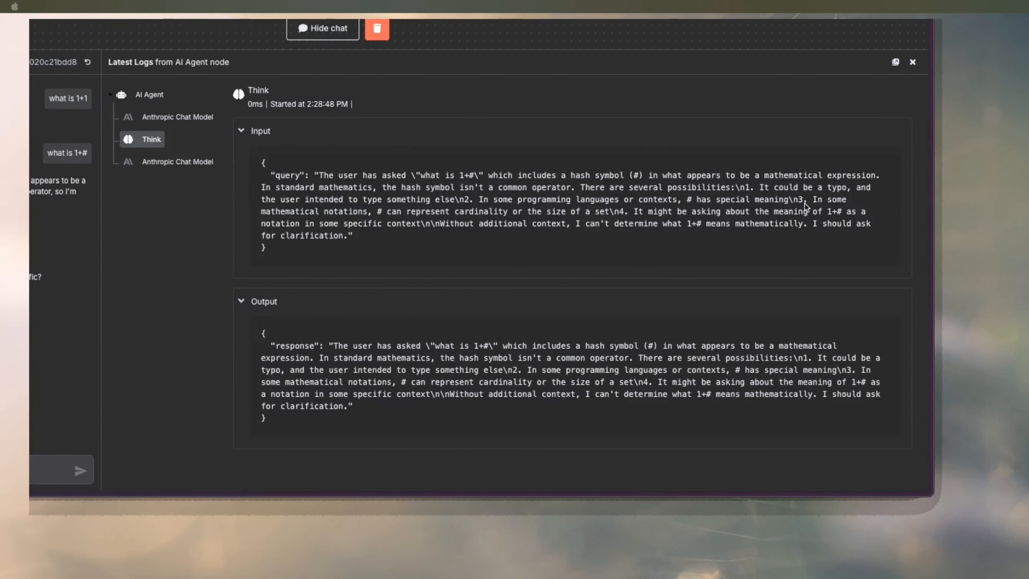
triple_click(313, 177)
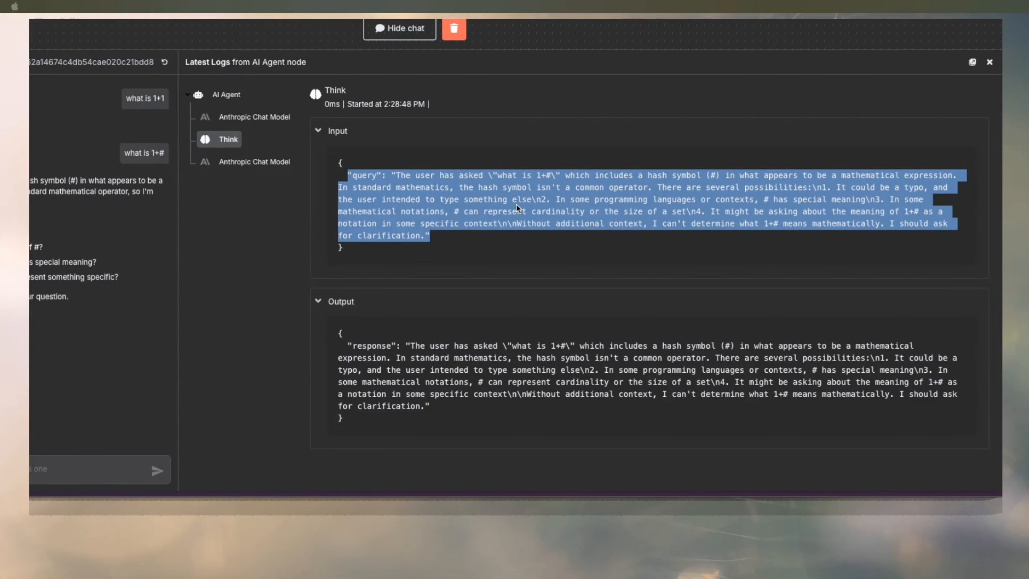
triple_click(390, 347)
left_click(364, 332)
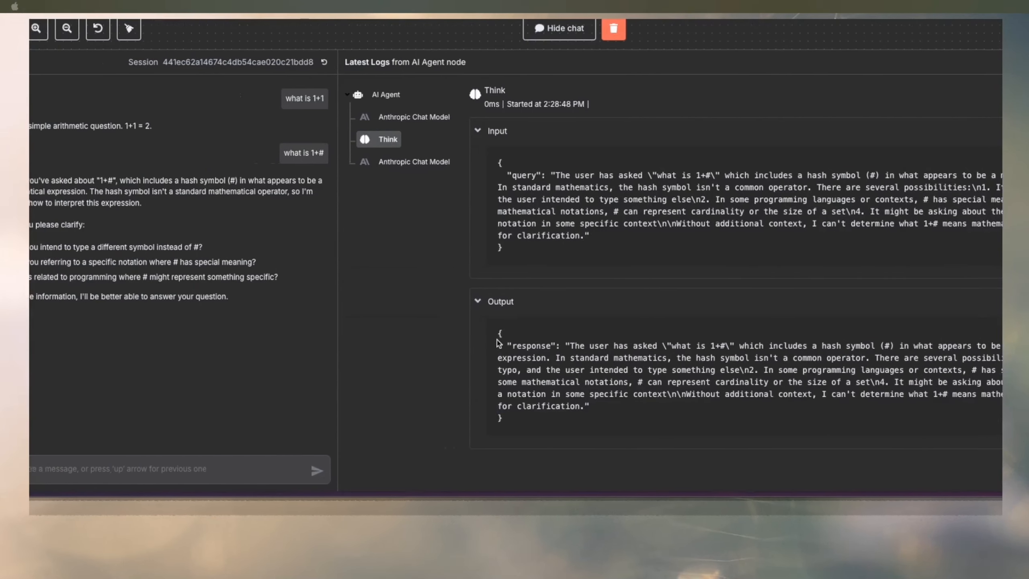
Read the input and output of the Anthropic Chat Model call that follows the Think entry in the logs
left_click(413, 161)
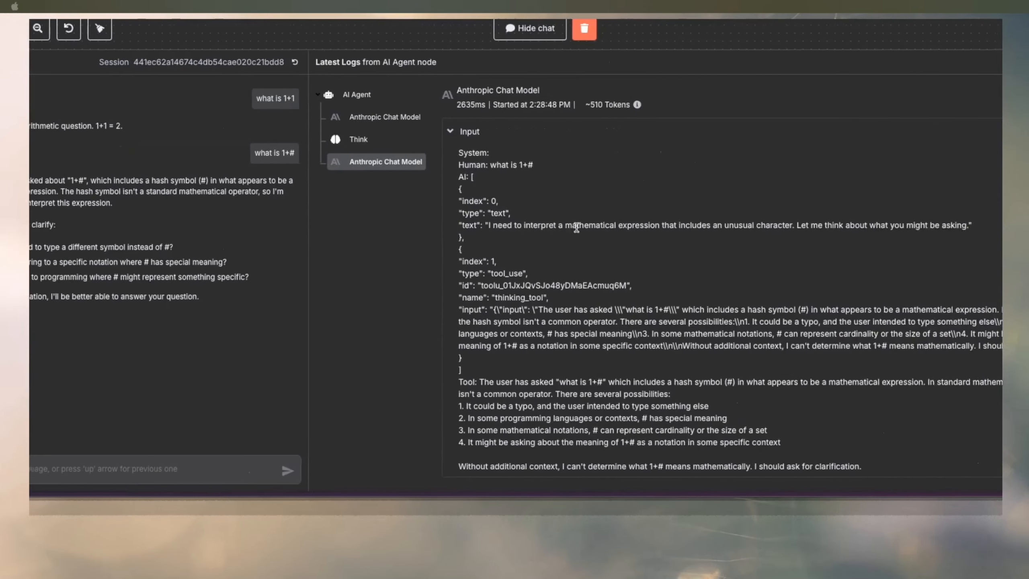
scroll(604, 253, "down", 3)
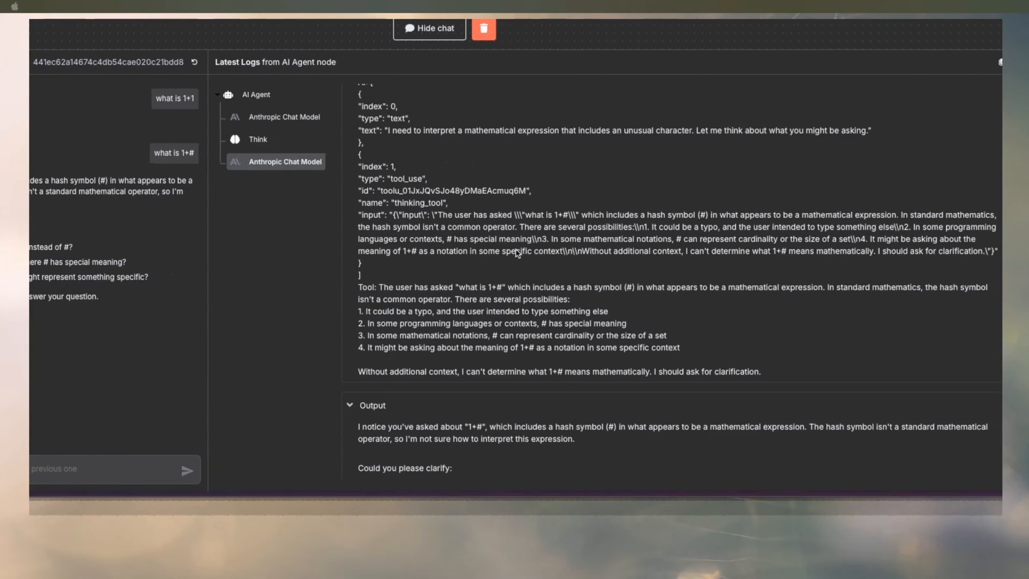
scroll(518, 253, "down", 1)
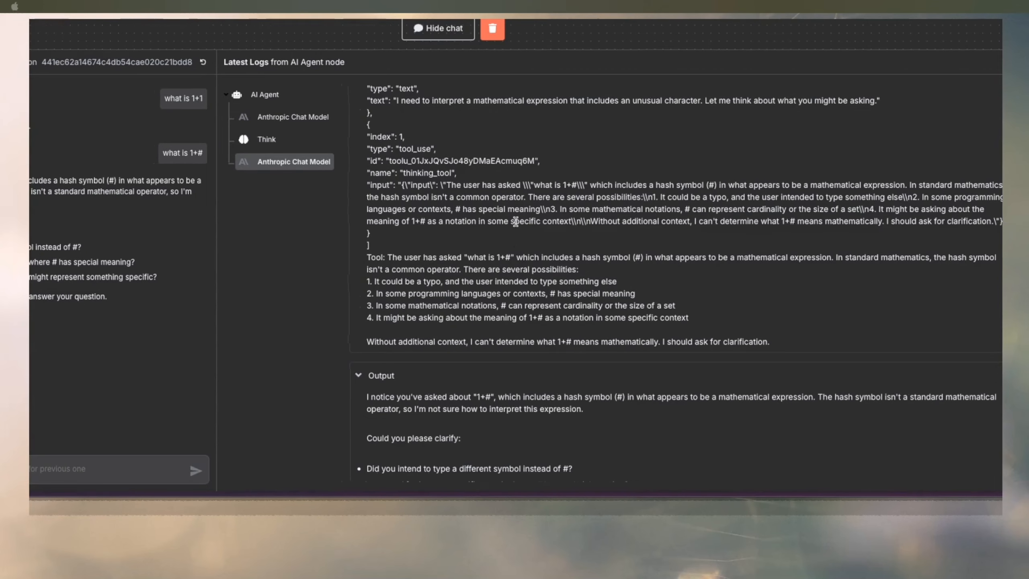
scroll(515, 221, "down", 1)
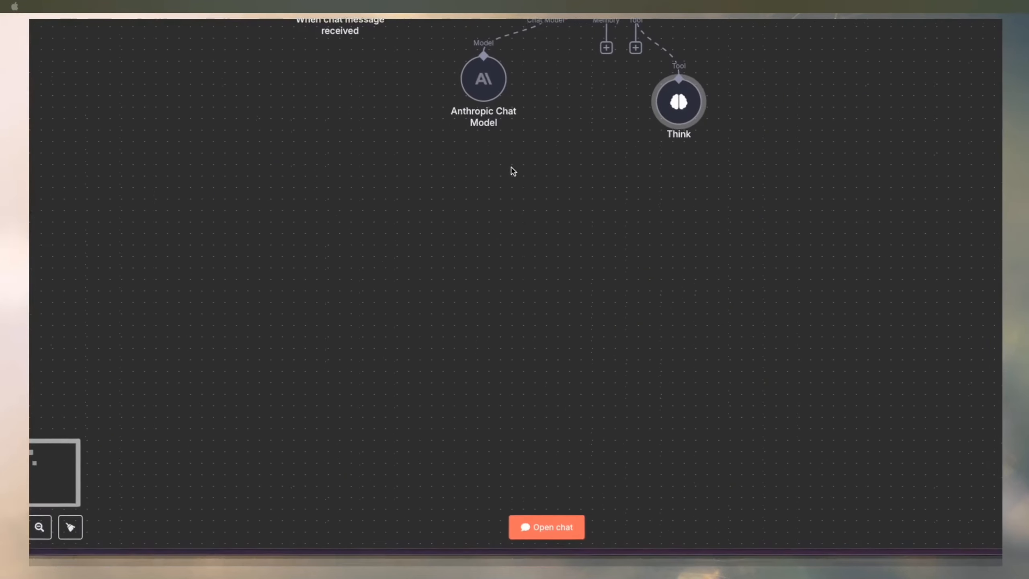
Reposition the Think node on the canvas, ending slightly outward below the AI Agent's Tool connector
left_click_drag(666, 126, 574, 123)
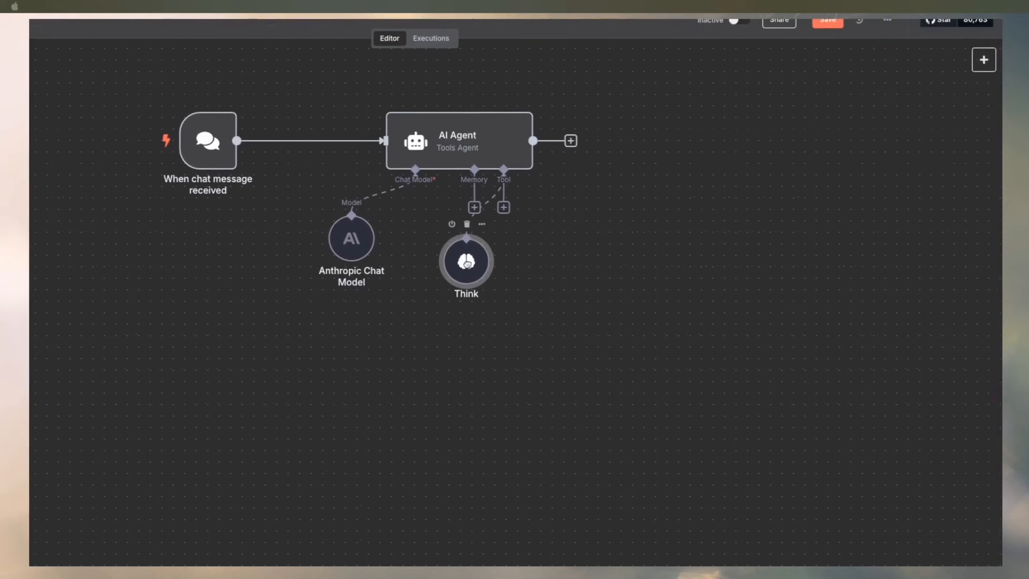
left_click_drag(521, 268, 545, 256)
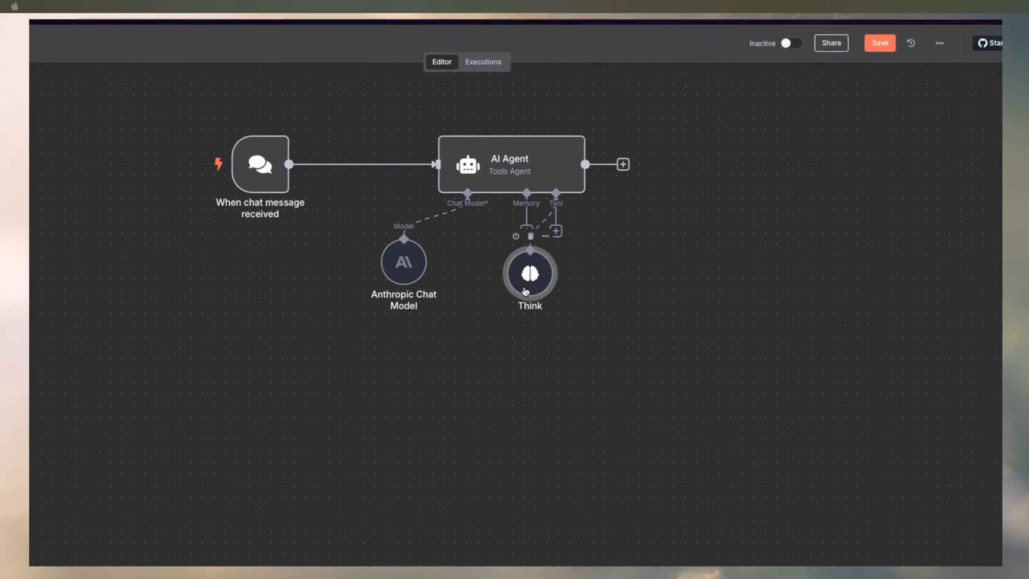
left_click_drag(525, 291, 594, 291)
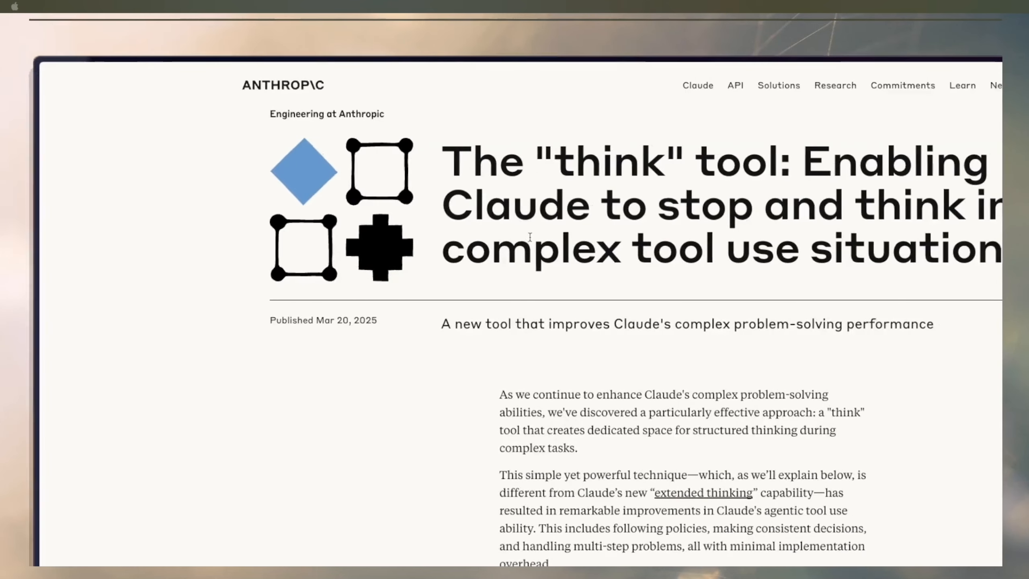
In Anthropic's "think" tool article, find the optimized airline prompt and highlight its opening instructions and first think tool example
scroll(547, 248, "down", 15)
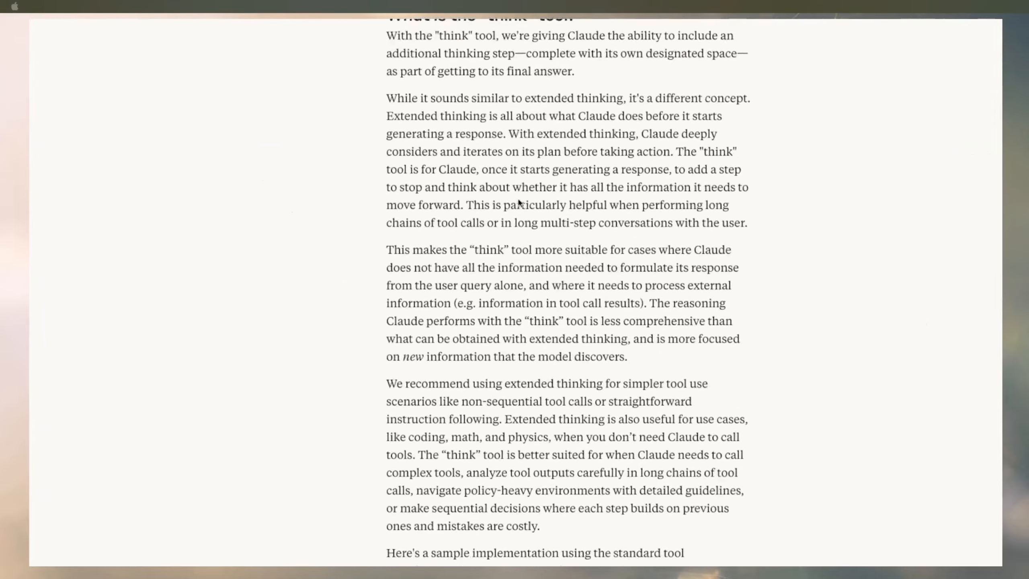
scroll(519, 201, "down", 20)
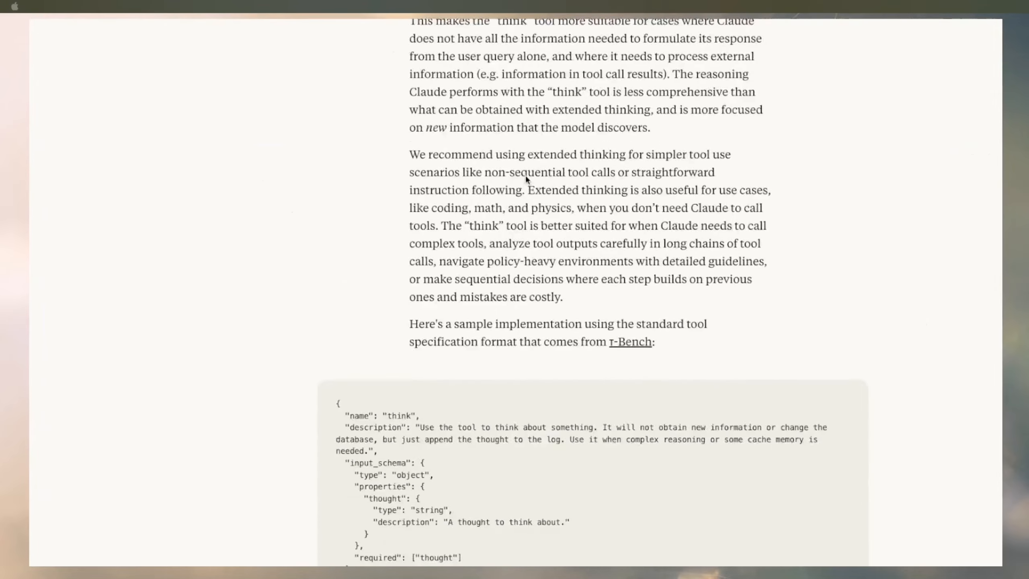
scroll(517, 177, "down", 17)
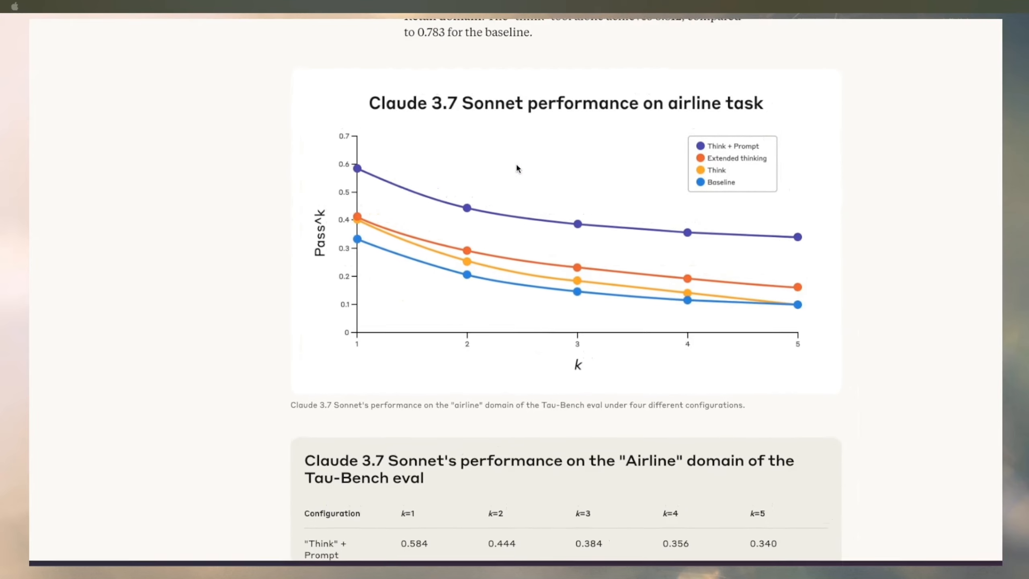
scroll(517, 162, "down", 9)
scroll(517, 155, "down", 10)
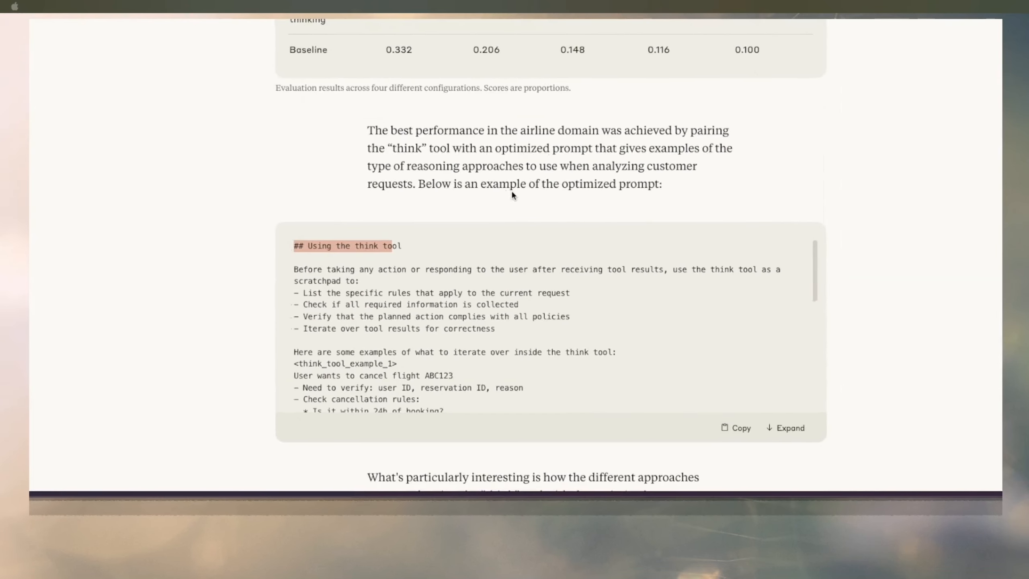
left_click_drag(533, 155, 588, 217)
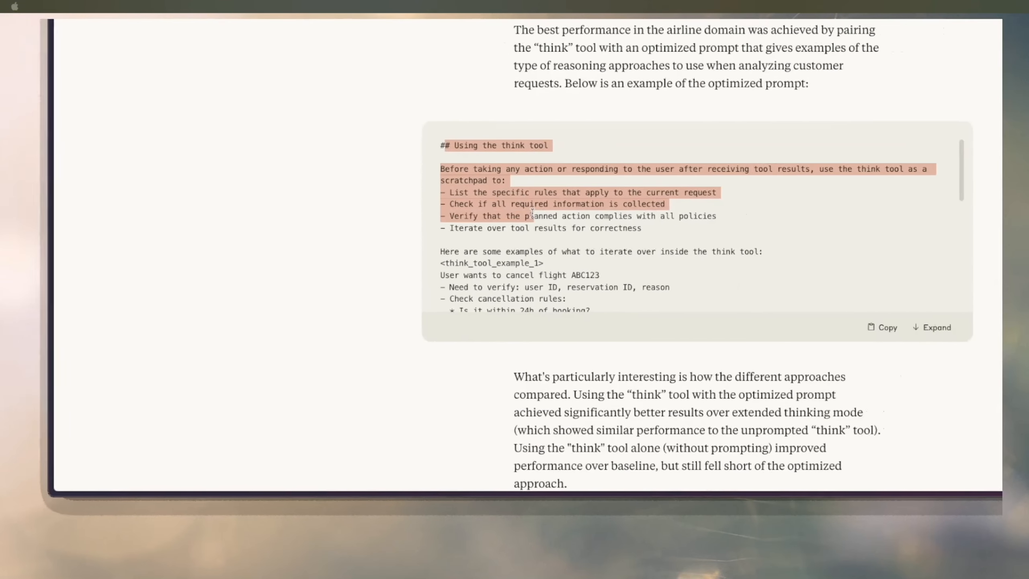
scroll(594, 214, "down", 4)
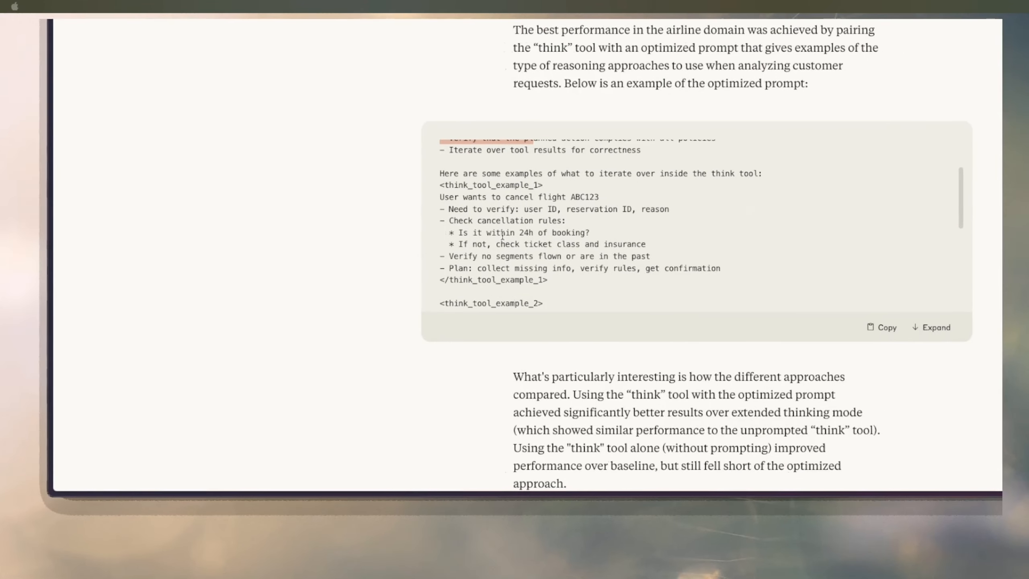
left_click_drag(531, 280, 424, 174)
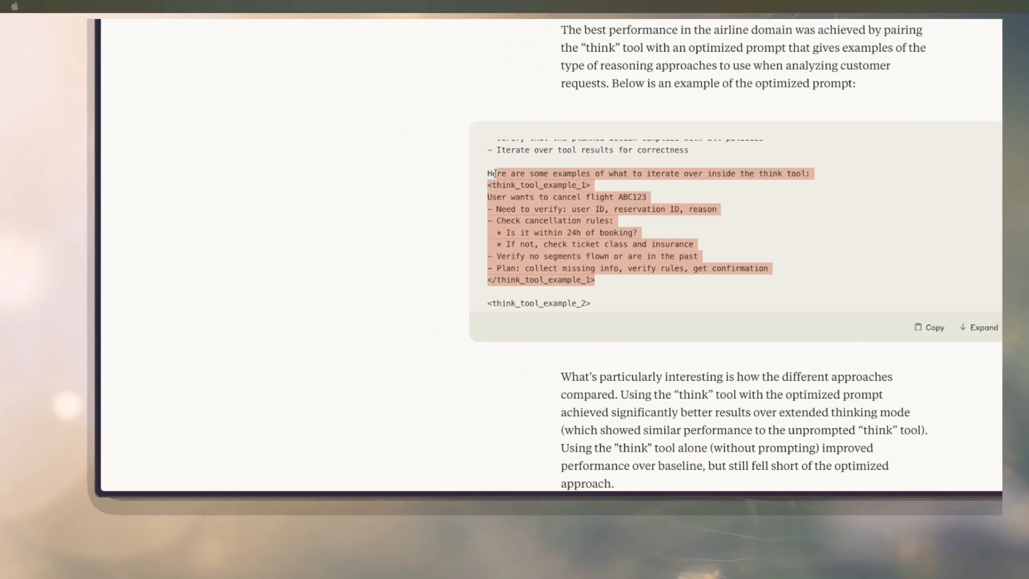
Go back to the article's introduction and review the "What is the "think" tool?" section
scroll(655, 103, "up", 15)
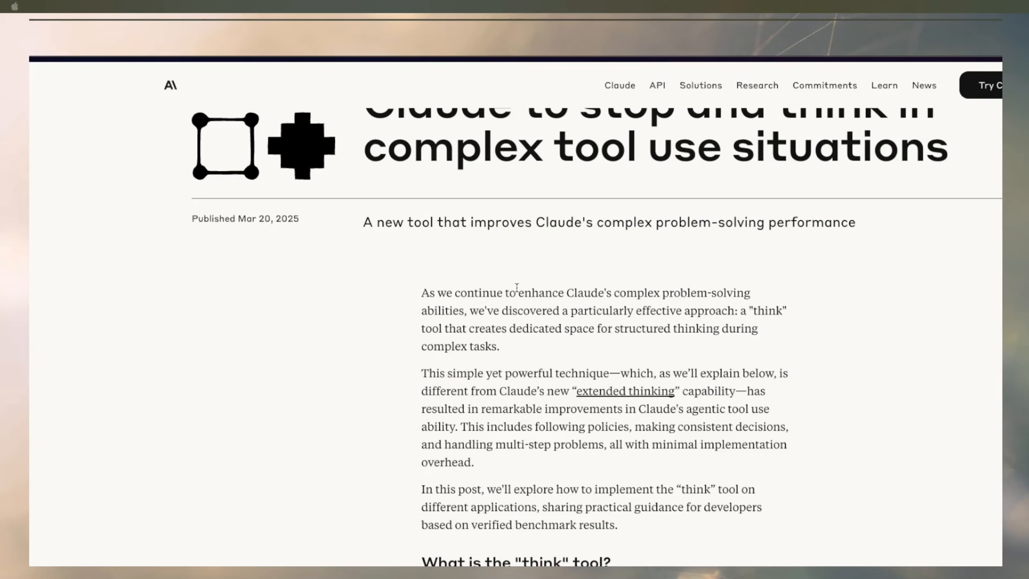
scroll(516, 287, "down", 6)
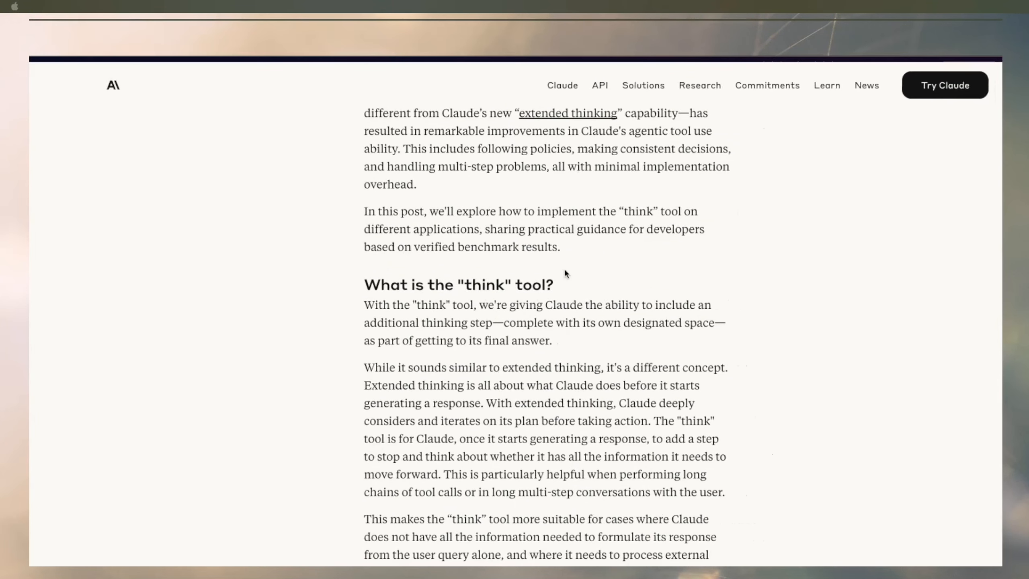